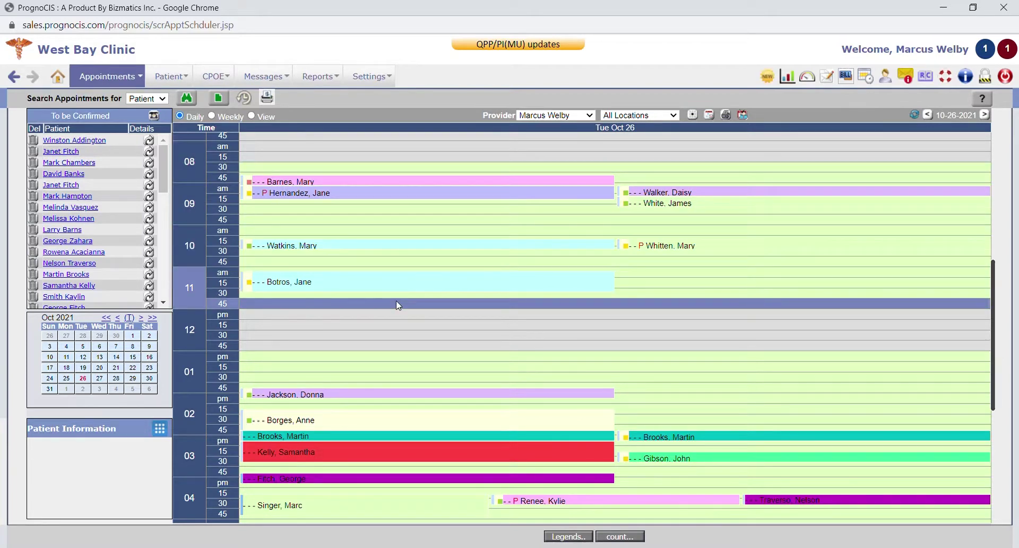
# Switch the schedule to the weekly view, then to the day's appointments by provider
pyautogui.scroll(-1, 485, 375)
pyautogui.scroll(-1, 485, 372)
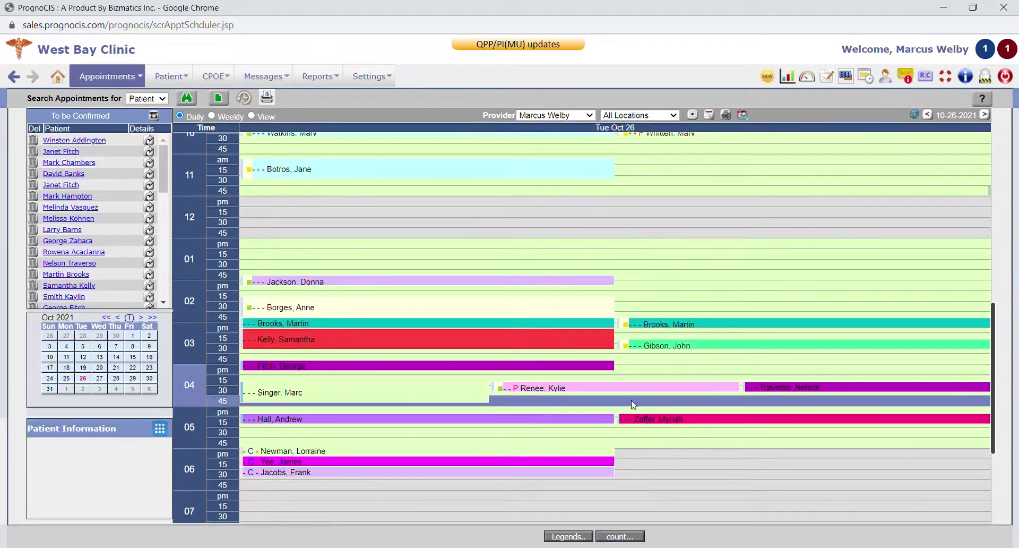
pyautogui.scroll(2, 634, 405)
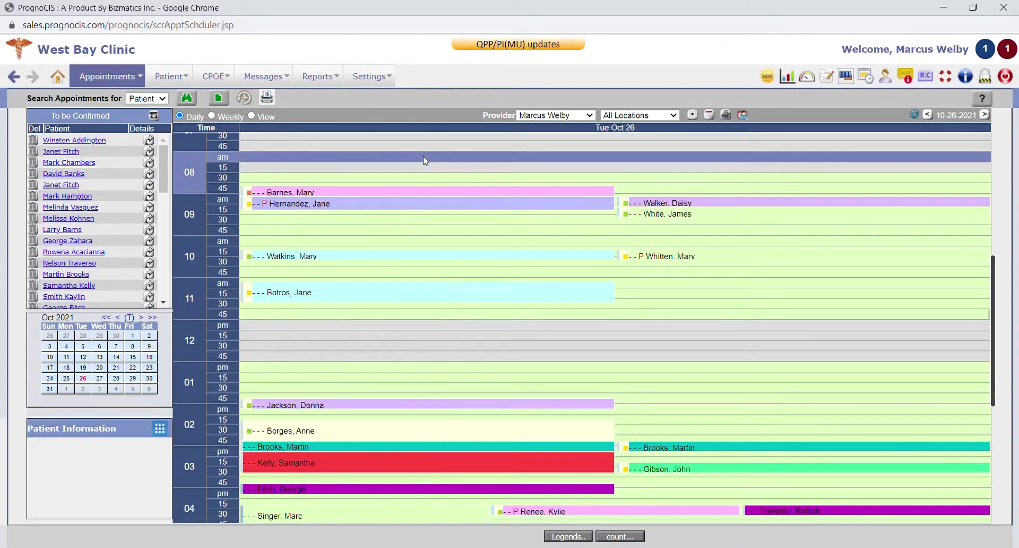
pyautogui.scroll(-1, 426, 160)
pyautogui.scroll(1, 426, 161)
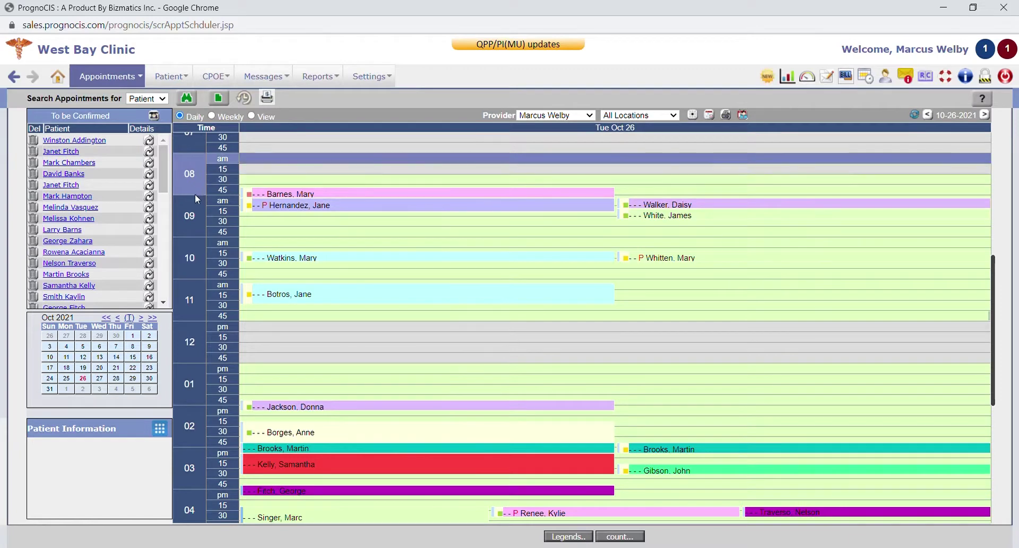
pyautogui.click(213, 115)
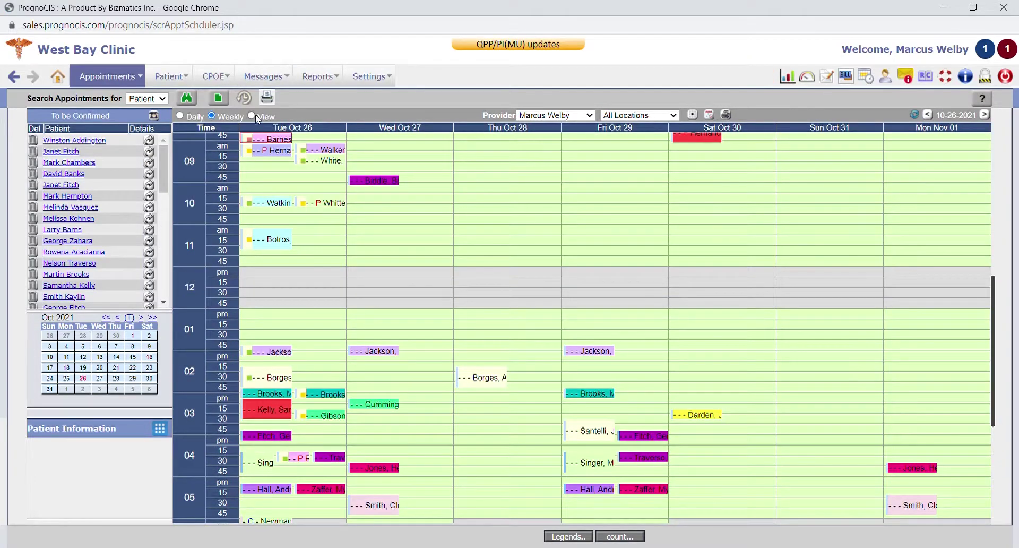
pyautogui.click(254, 116)
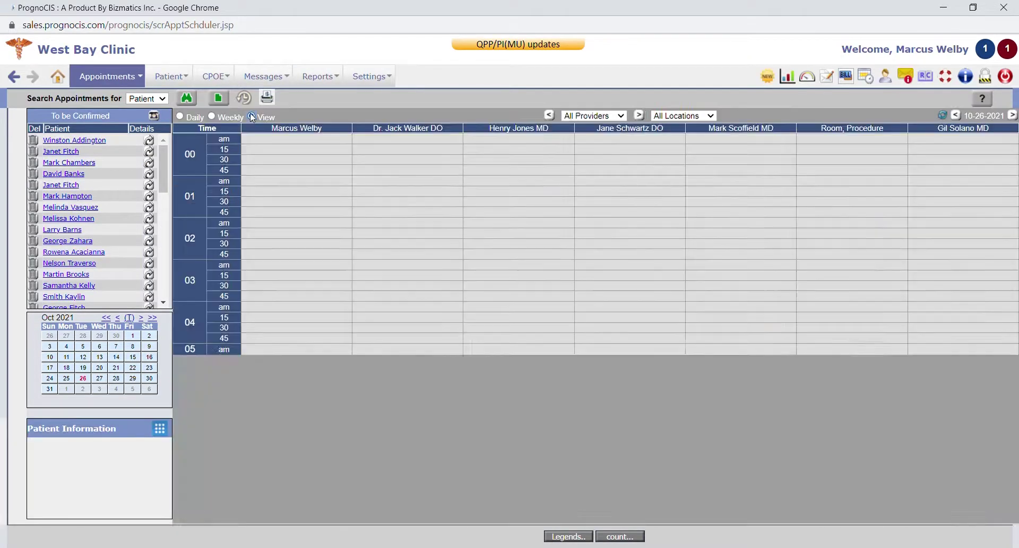
# Filter providers to the two-provider group, then three providers plus room, and return to daily view
pyautogui.scroll(1, 573, 201)
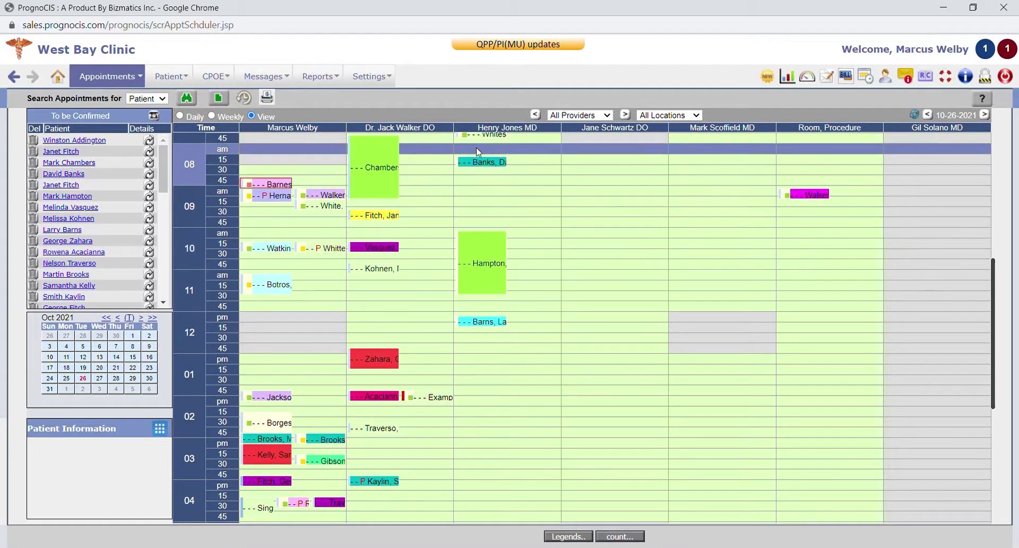
pyautogui.click(586, 118)
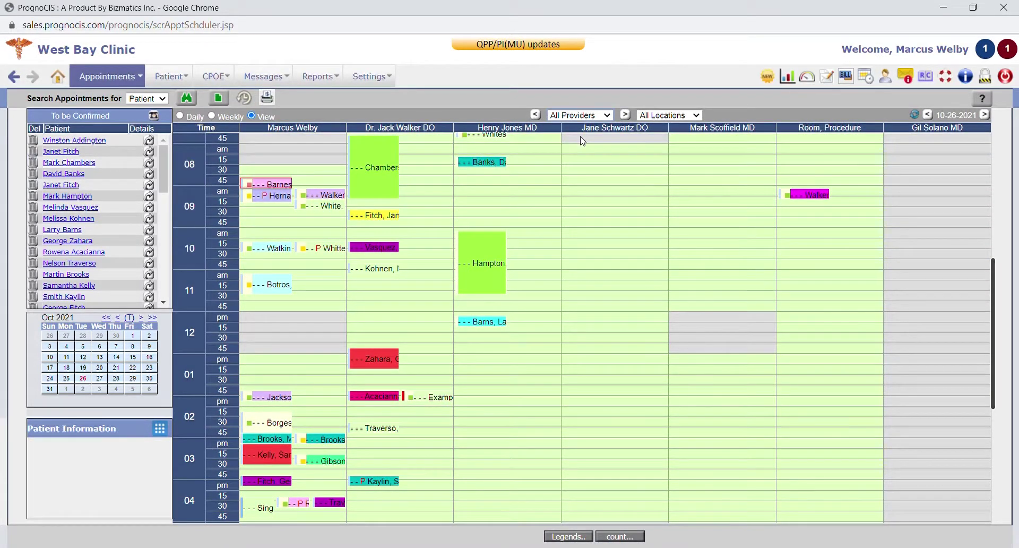
pyautogui.click(584, 141)
pyautogui.scroll(-8, 552, 244)
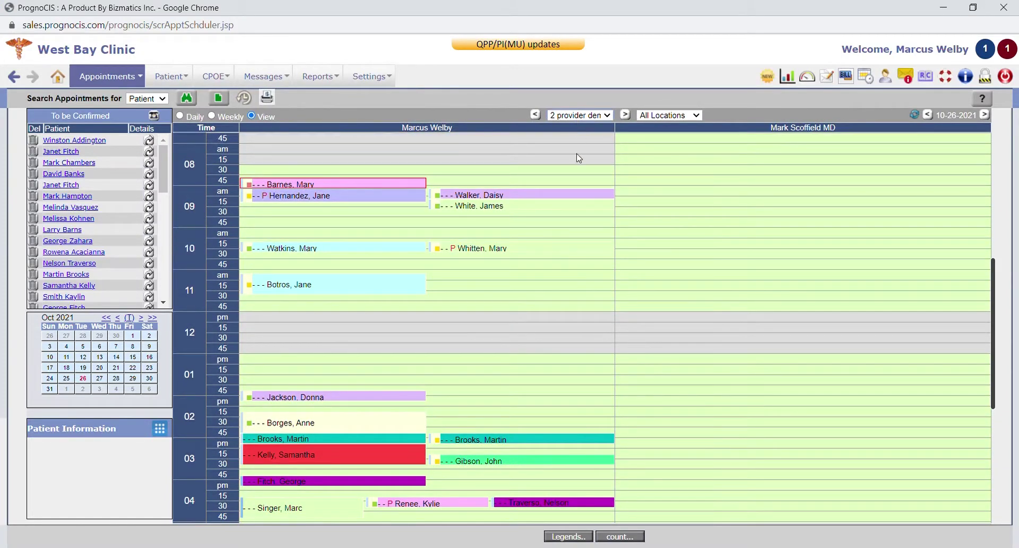
pyautogui.press('Down')
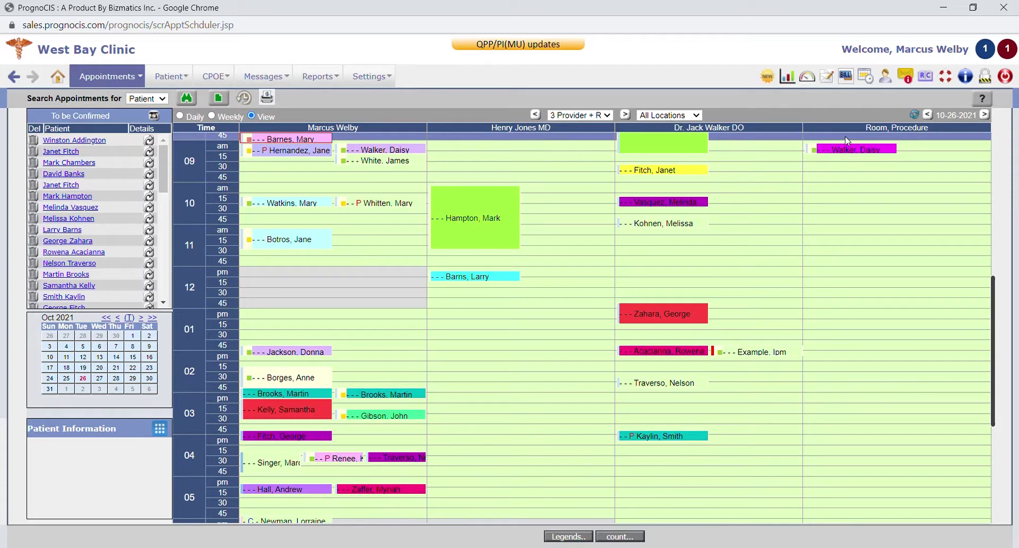
pyautogui.scroll(1, 828, 180)
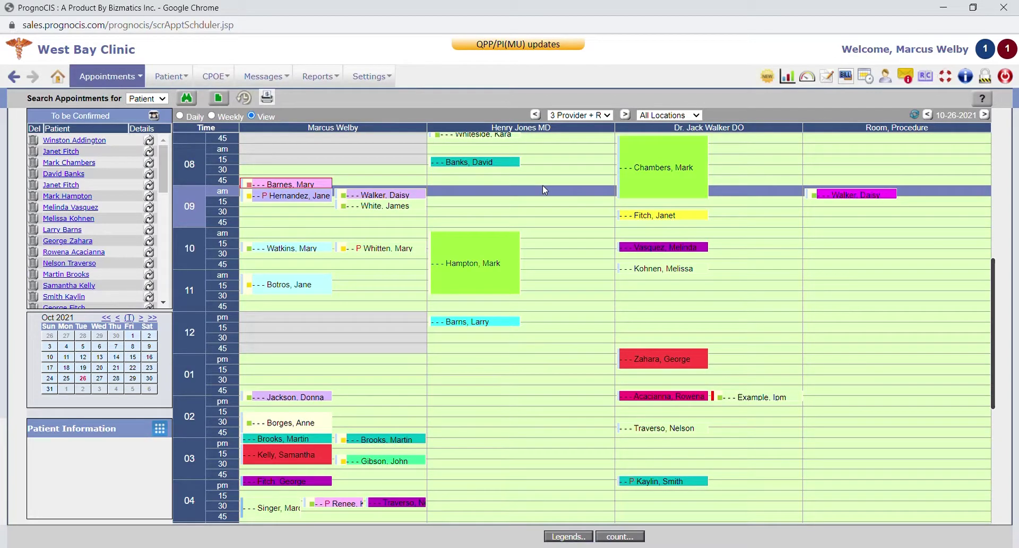
pyautogui.click(181, 116)
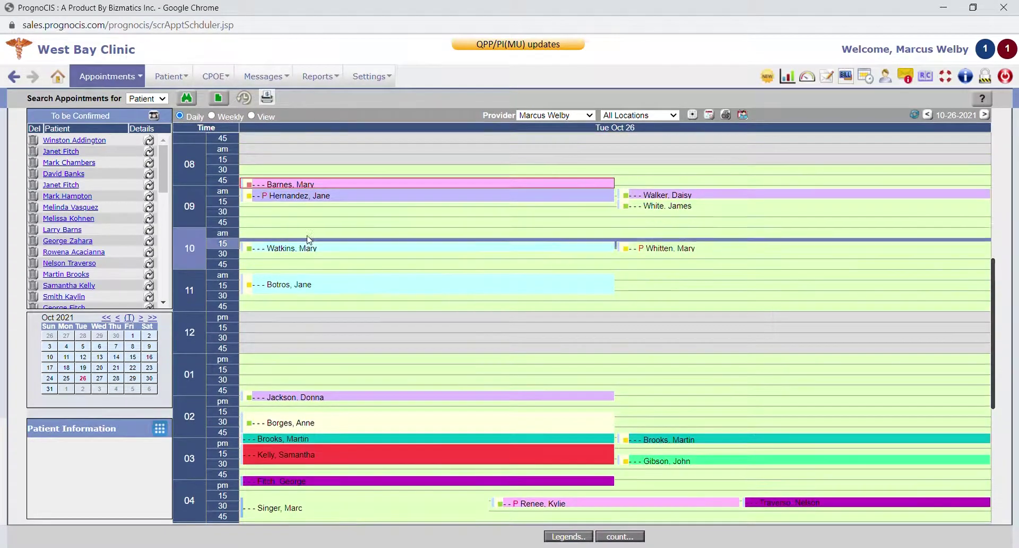
# Start a 9:45 appointment and pick the patient by last name from the suggestions
pyautogui.click(320, 223)
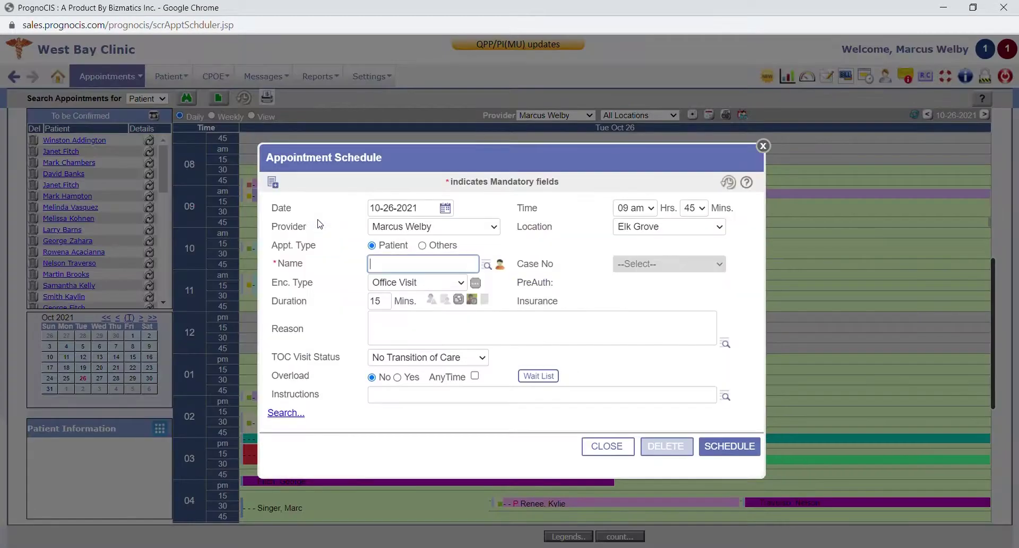
pyautogui.write('jones')
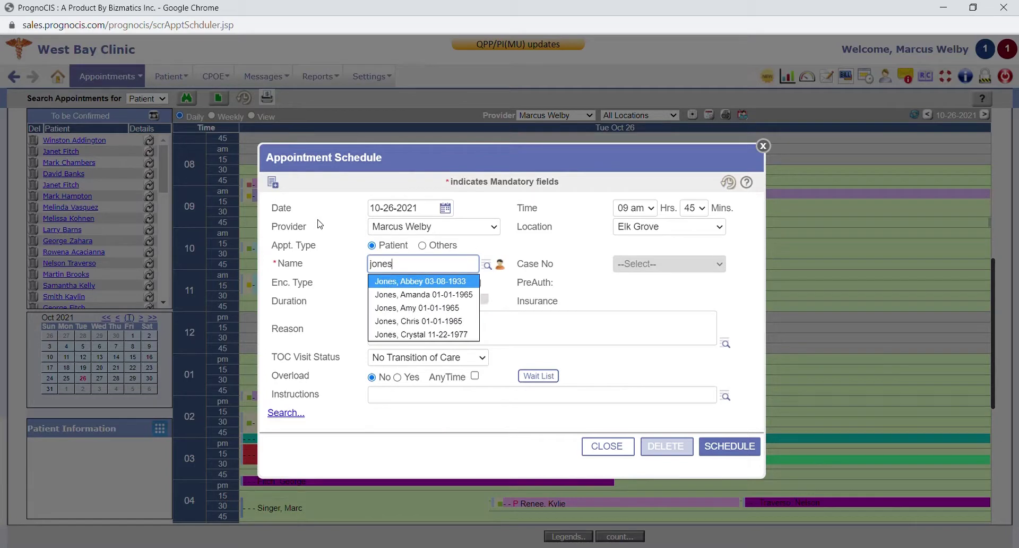
pyautogui.click(427, 311)
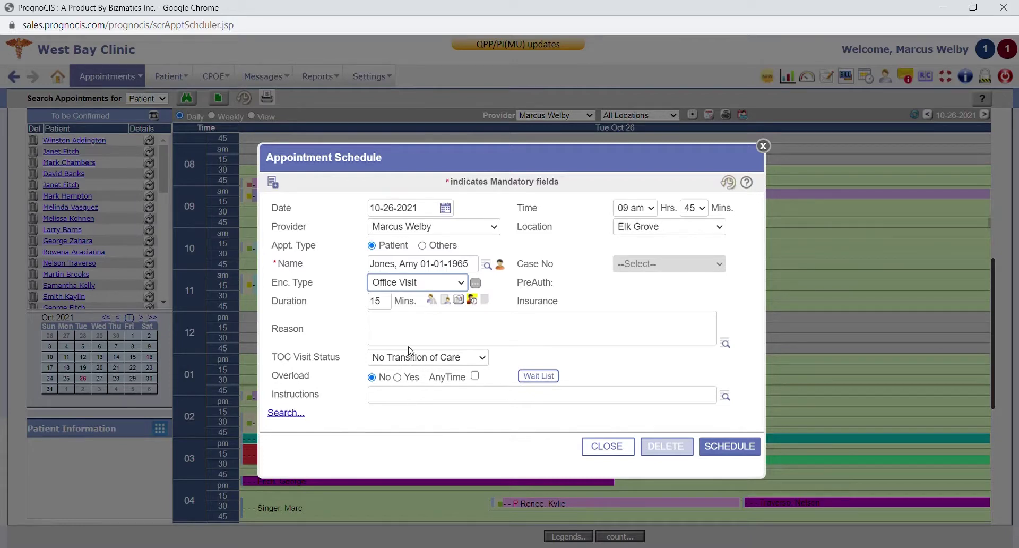
# Set encounter type Covid 19 Test and reason Allergic Rhinitis, Amenorrhea from the diagnosis lookup
pyautogui.press('c')
pyautogui.press('Tab')
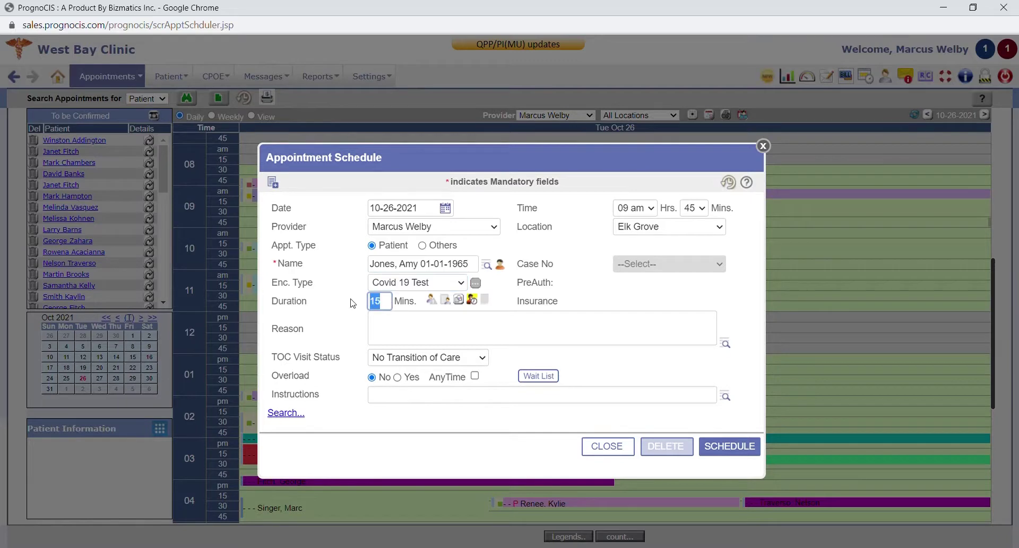
pyautogui.click(390, 307)
pyautogui.click(585, 331)
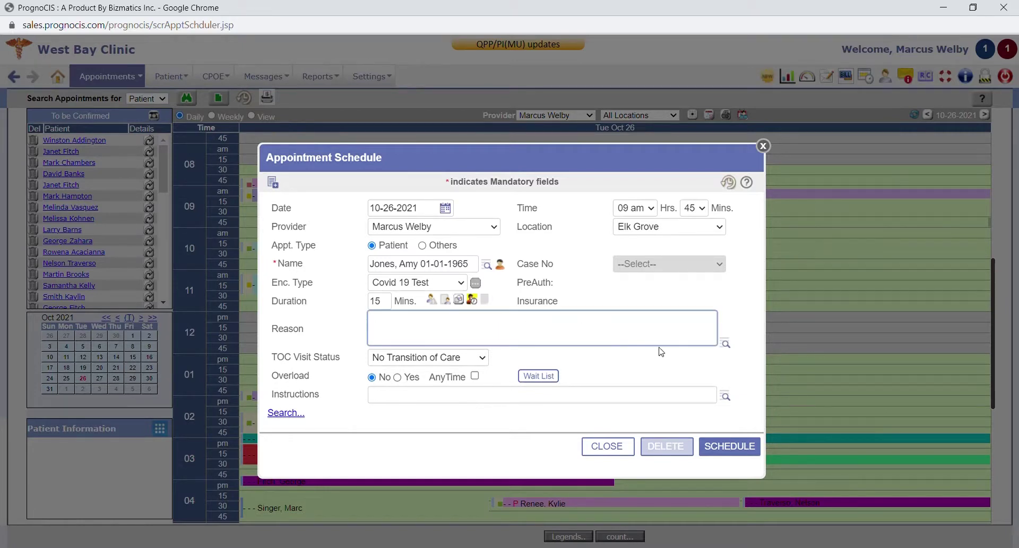
pyautogui.click(726, 343)
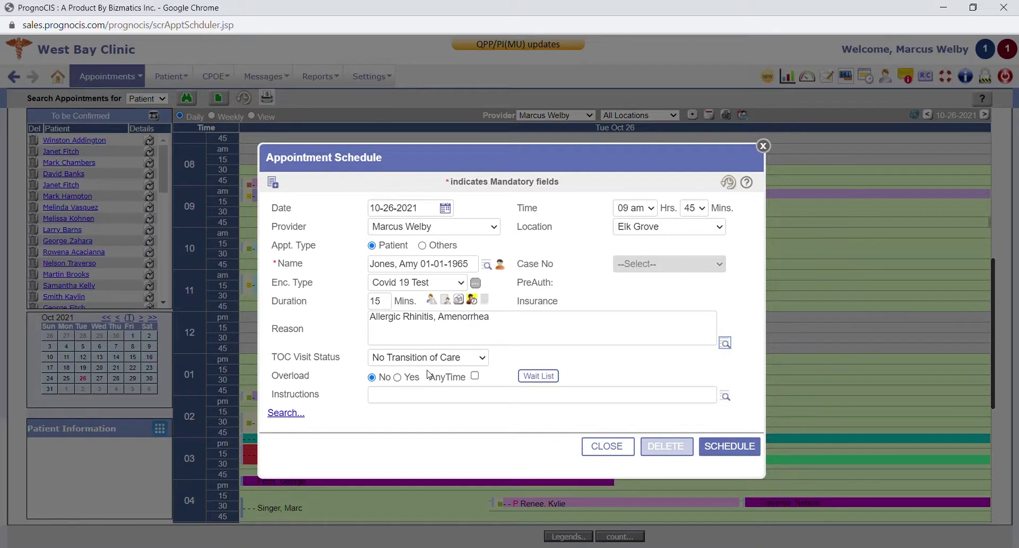
pyautogui.click(538, 376)
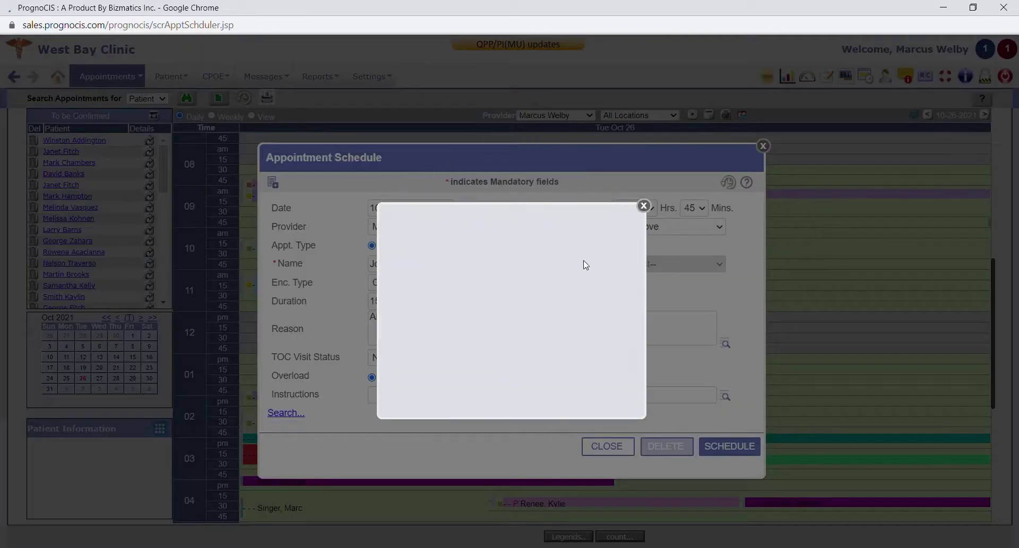
# Search open slots on Tuesdays only, finding 09:45 and 10:00 am on 10-26-2021
pyautogui.click(644, 206)
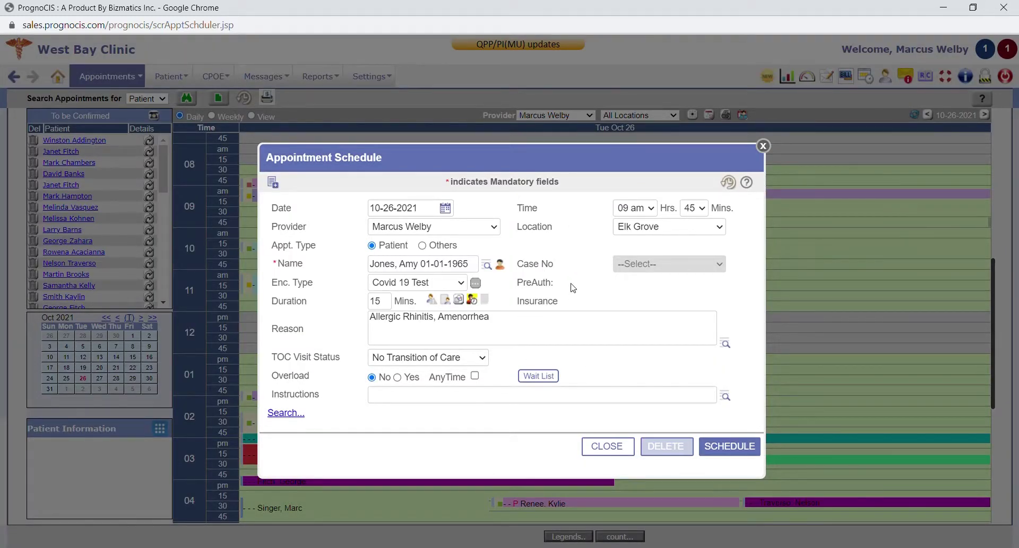
pyautogui.click(291, 412)
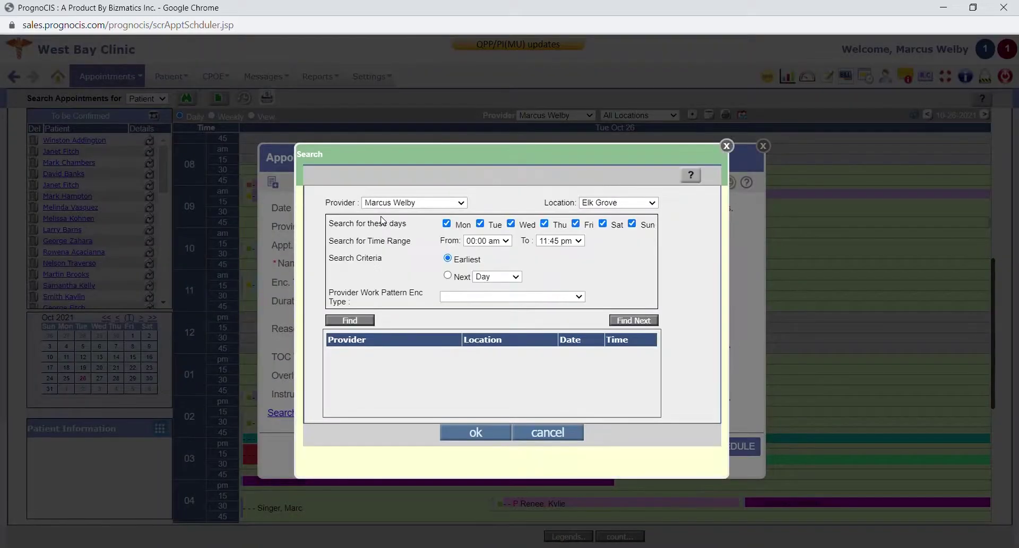
pyautogui.click(446, 223)
pyautogui.click(511, 223)
pyautogui.click(544, 222)
pyautogui.click(575, 223)
pyautogui.click(603, 223)
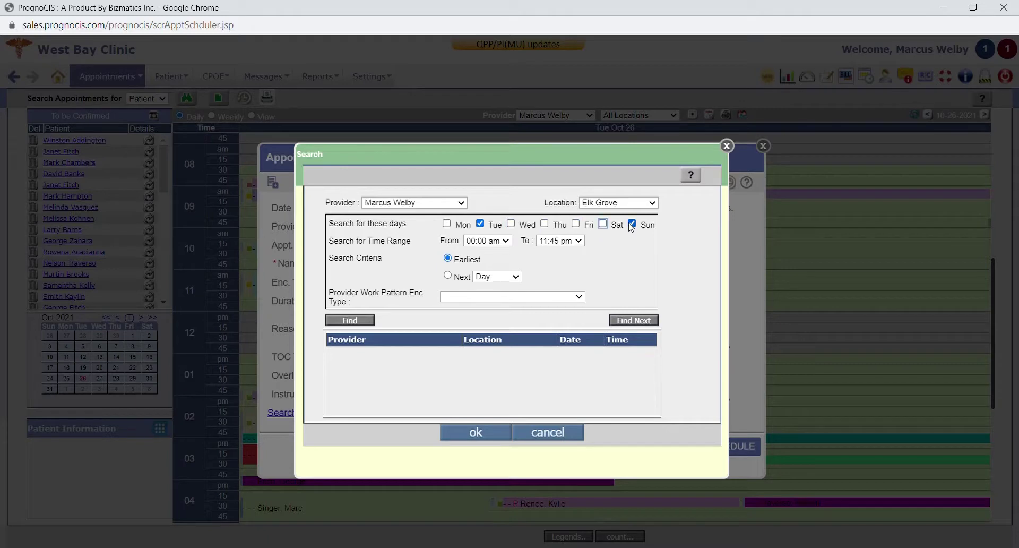
pyautogui.click(631, 223)
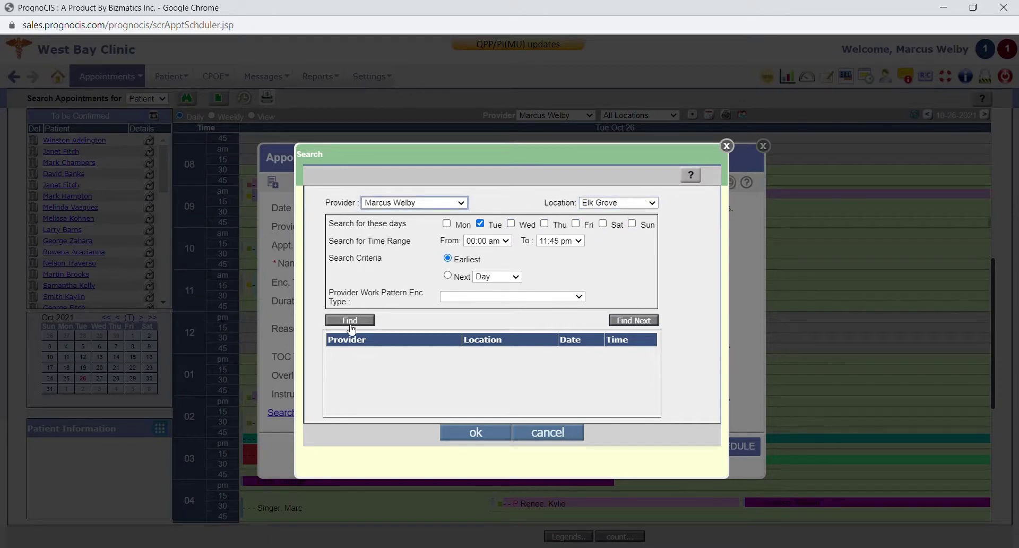
pyautogui.click(349, 320)
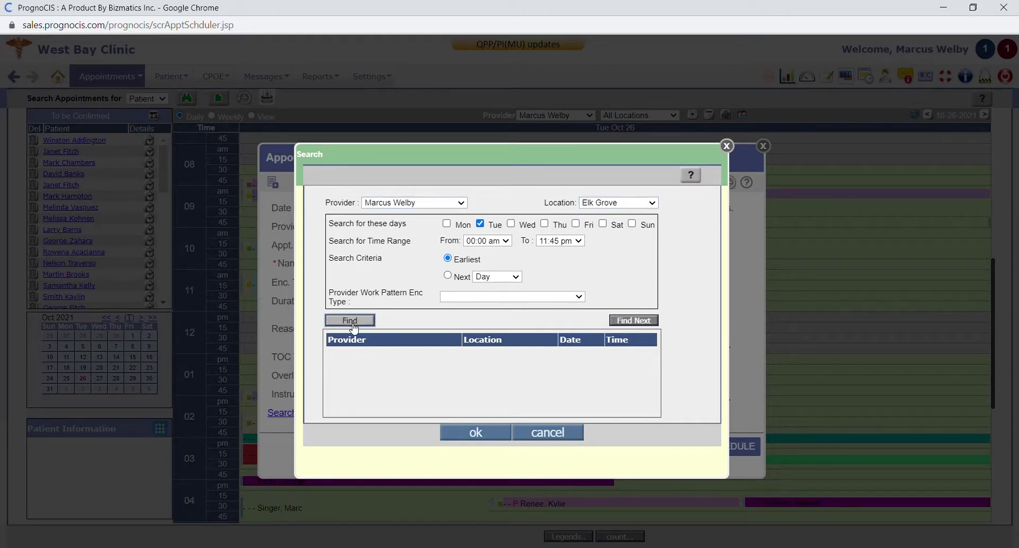
pyautogui.click(567, 433)
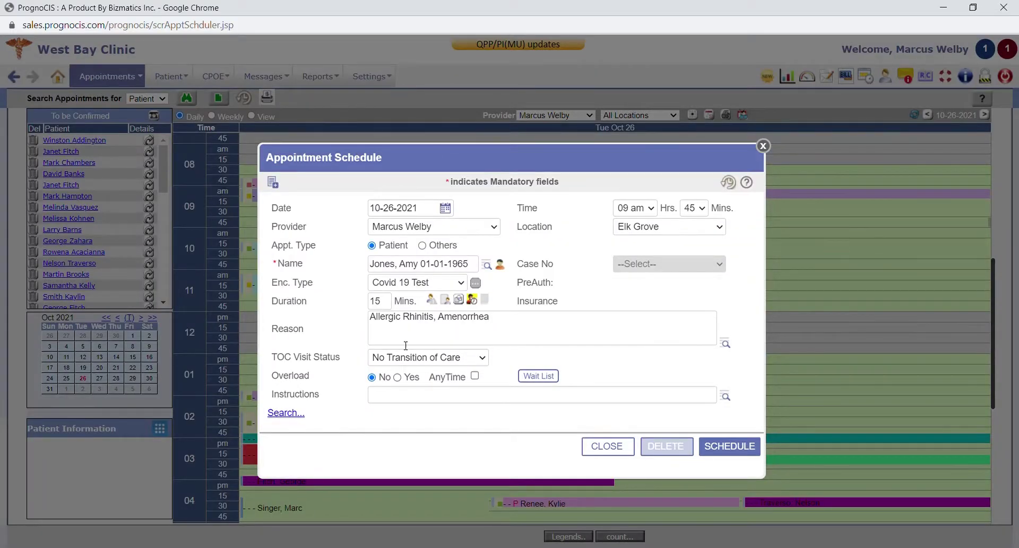
# Book the 9:45 Covid 19 Test appointment and start a new appointment at 11:45
pyautogui.click(400, 395)
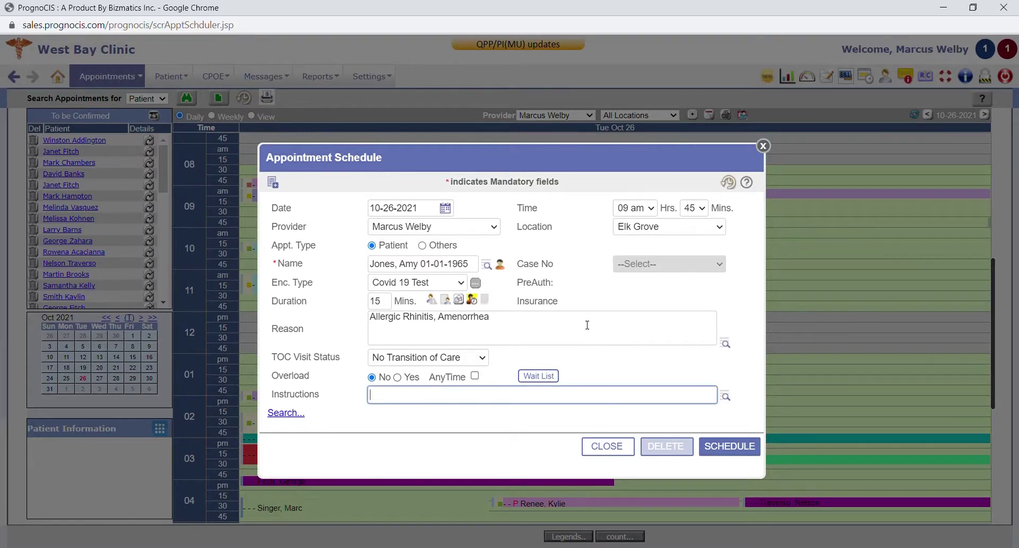
pyautogui.click(584, 300)
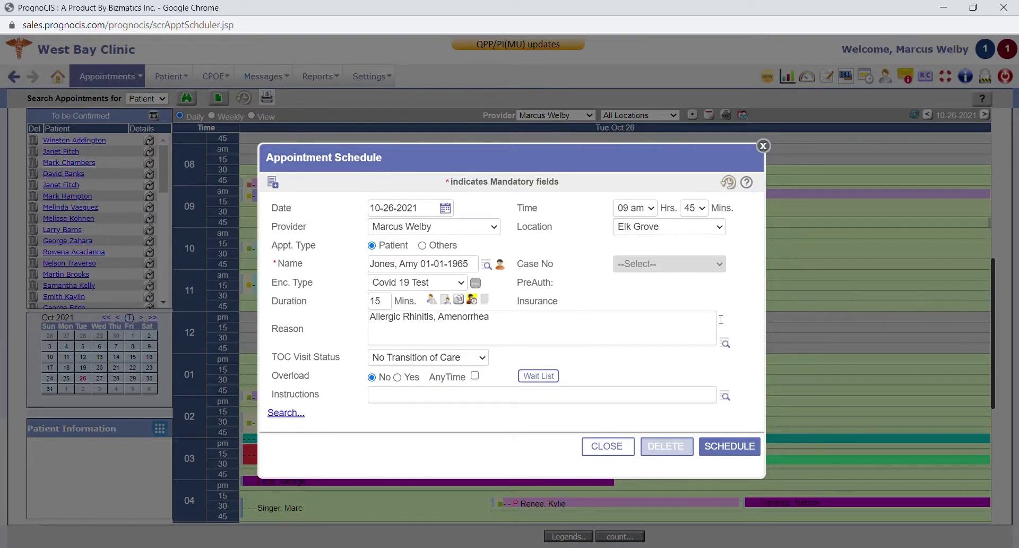
pyautogui.click(730, 446)
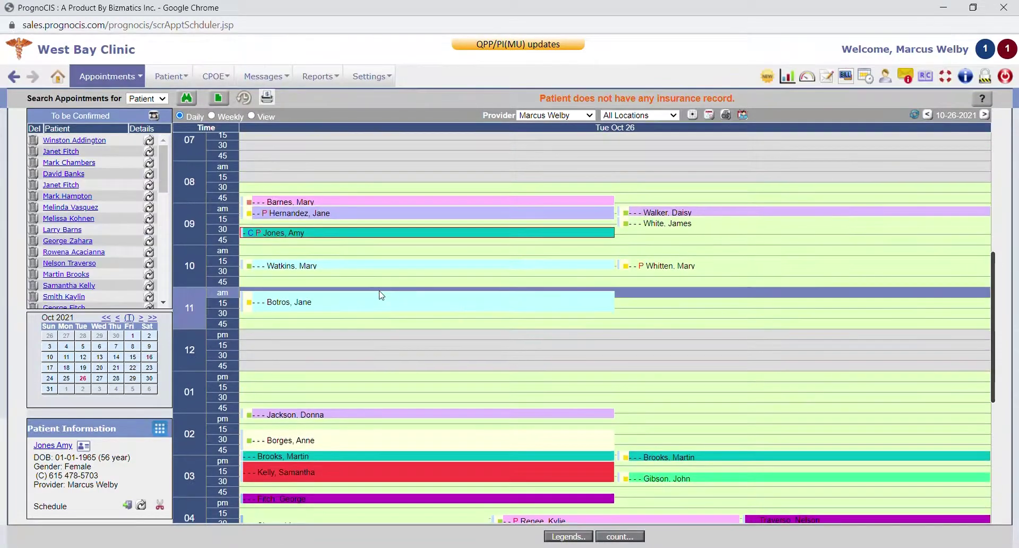
pyautogui.click(346, 321)
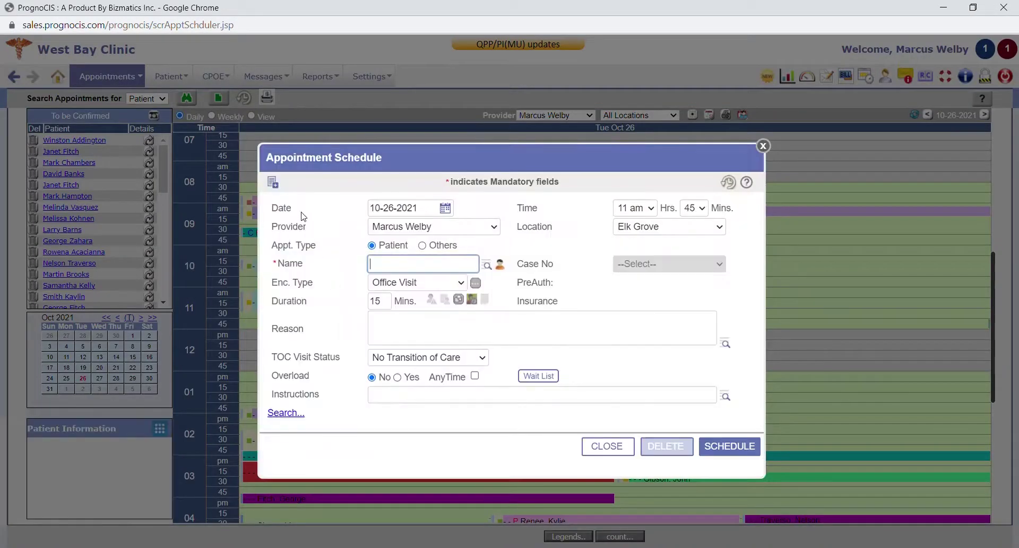
# Dismiss the new patient and appointment forms and show the 9 am patient's details
pyautogui.click(274, 184)
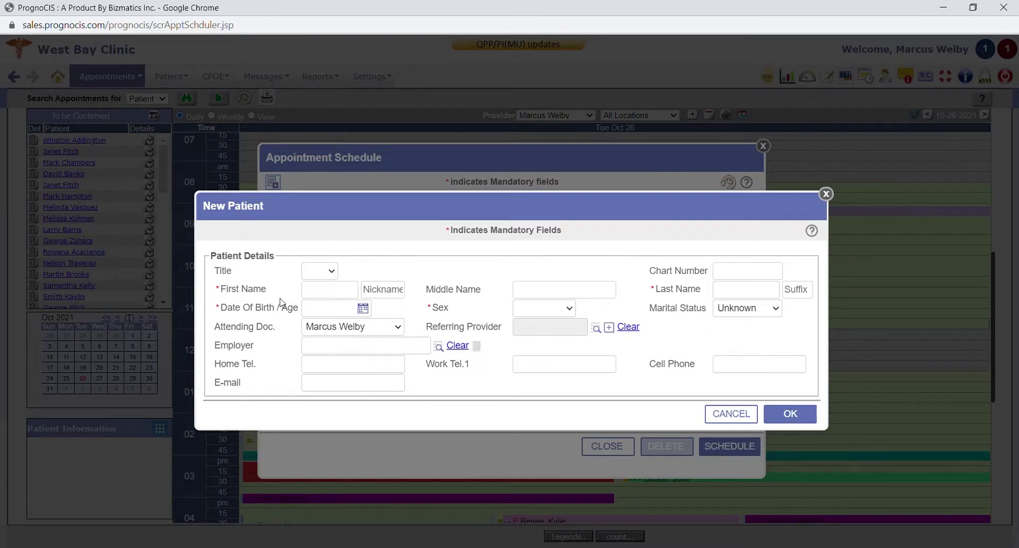
pyautogui.click(826, 194)
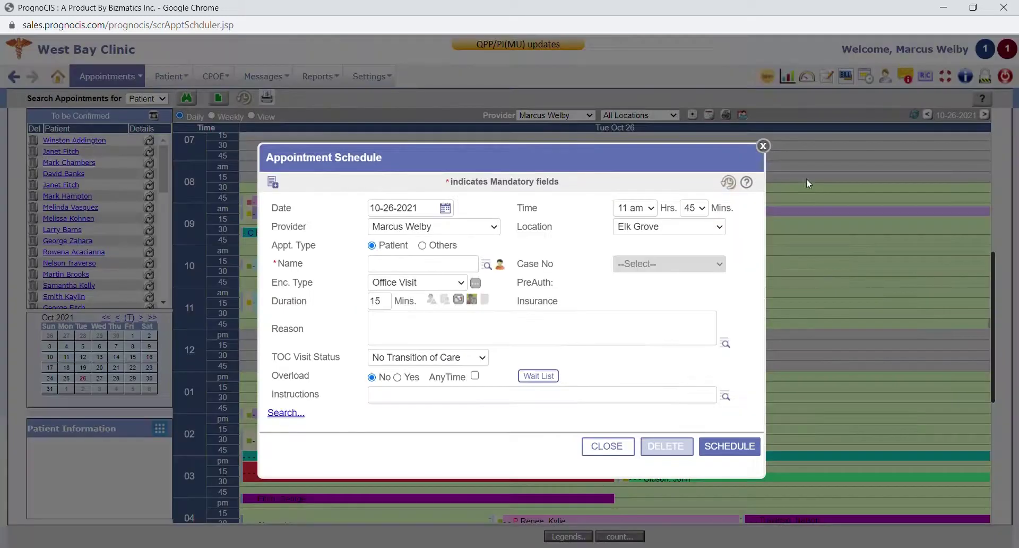
pyautogui.click(763, 145)
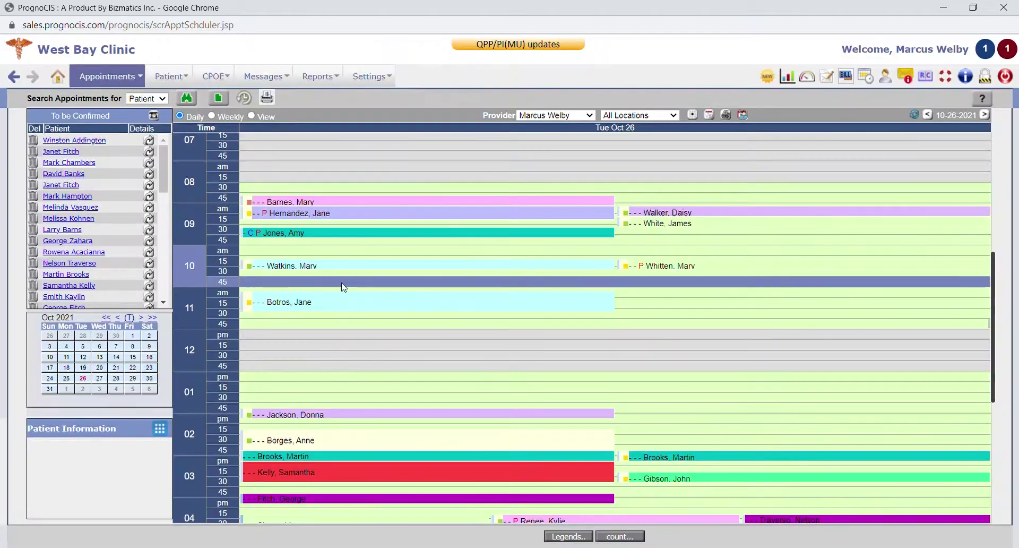
pyautogui.click(683, 211)
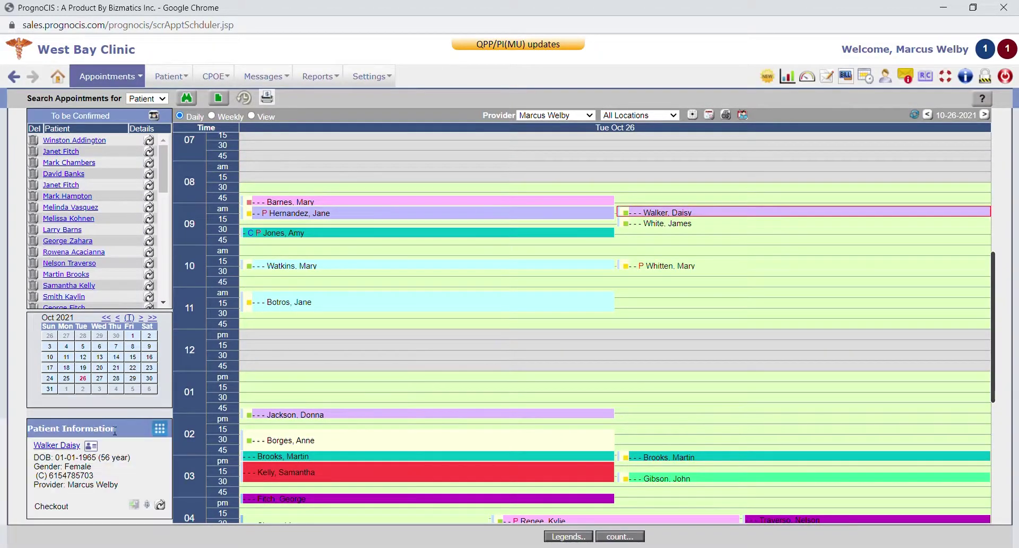
# Open the patient's full record on the Contact tab, showing her spouse as emergency contact
pyautogui.click(73, 444)
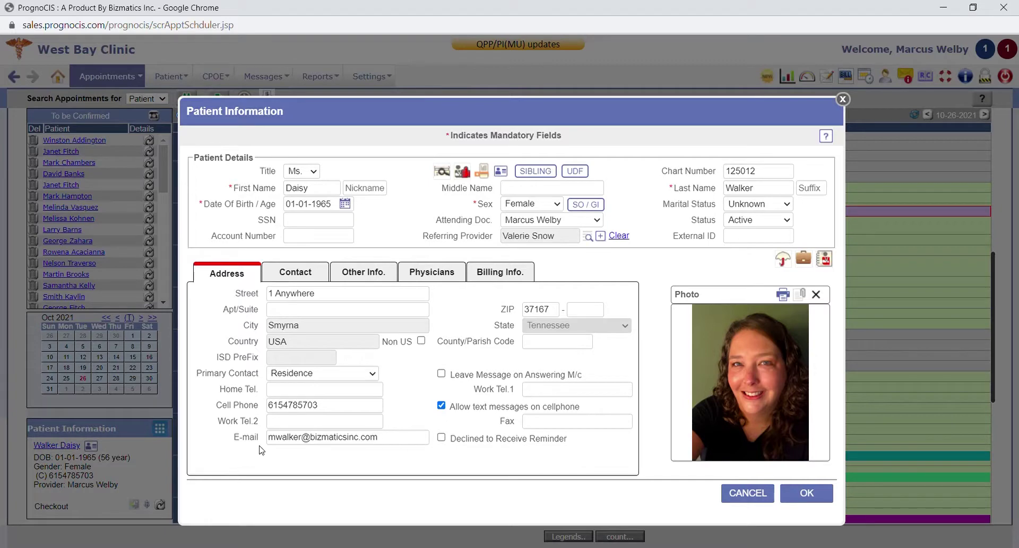
pyautogui.click(313, 272)
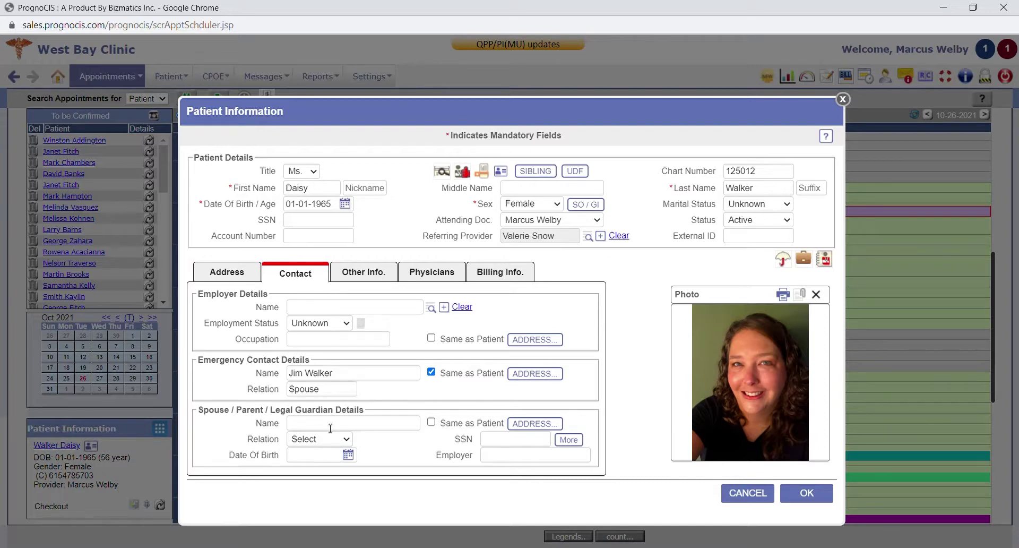
# Point out the referring provider under Physicians, then show billing info with 3,610.00 receivables
pyautogui.click(428, 282)
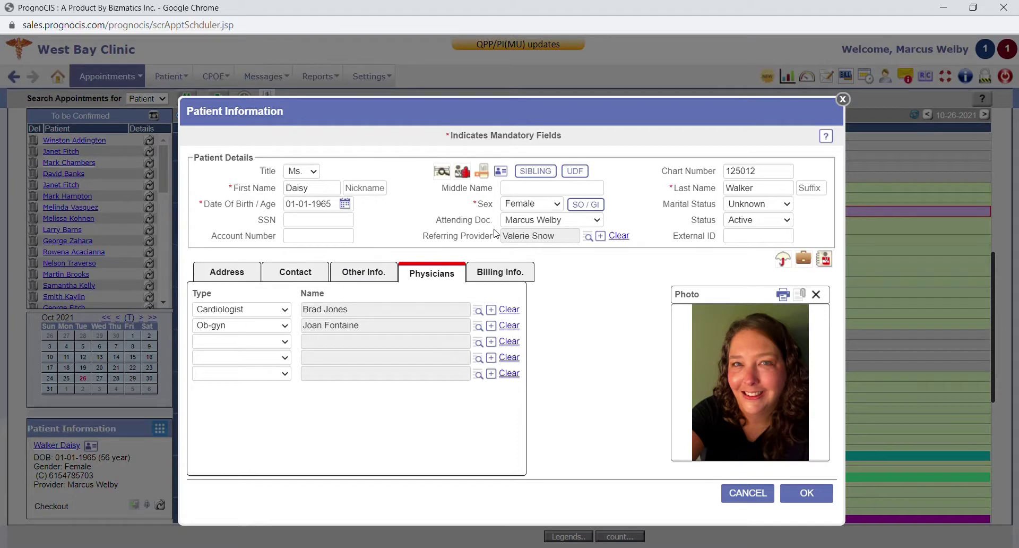
pyautogui.moveTo(423, 238); pyautogui.dragTo(498, 238)
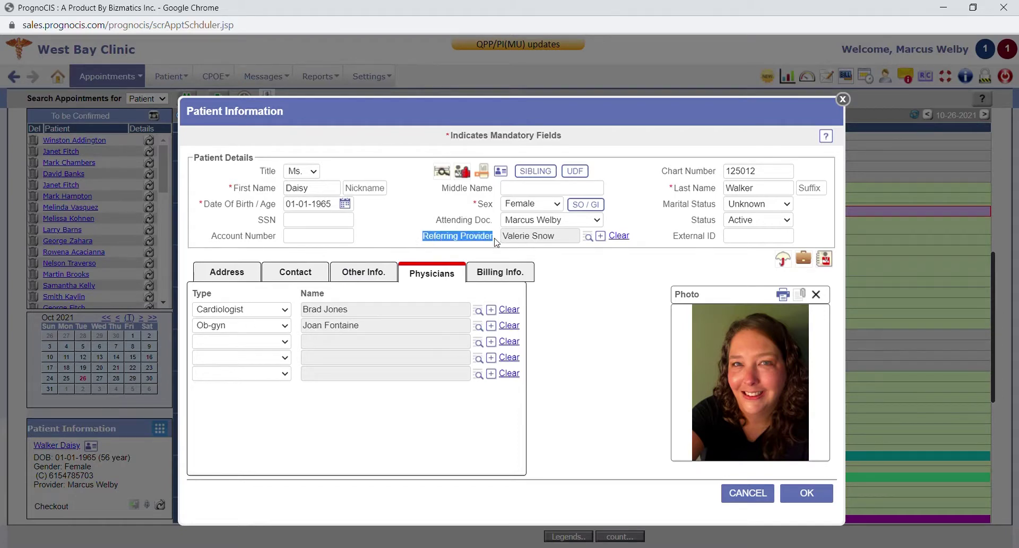
pyautogui.click(497, 237)
pyautogui.click(495, 273)
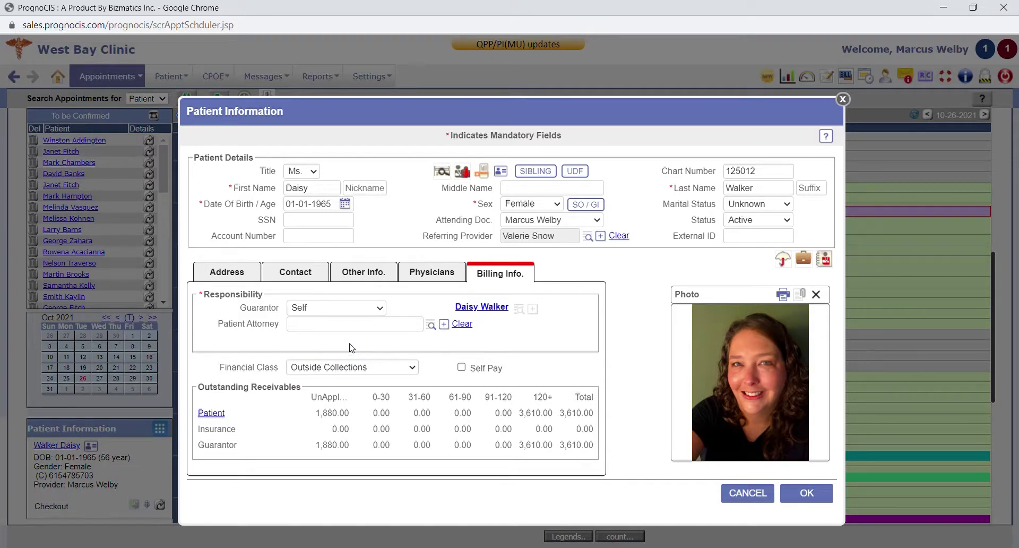
pyautogui.click(783, 260)
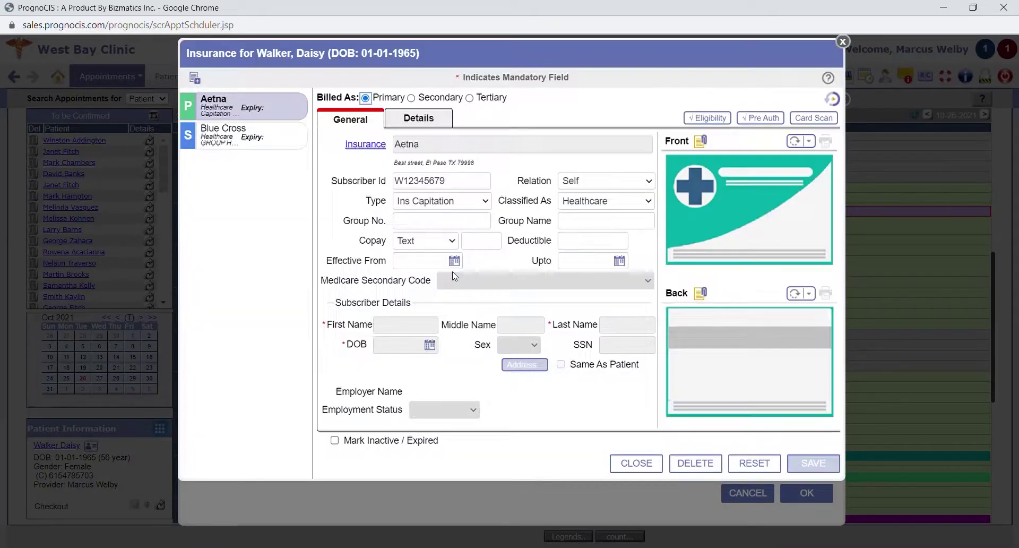
pyautogui.click(254, 136)
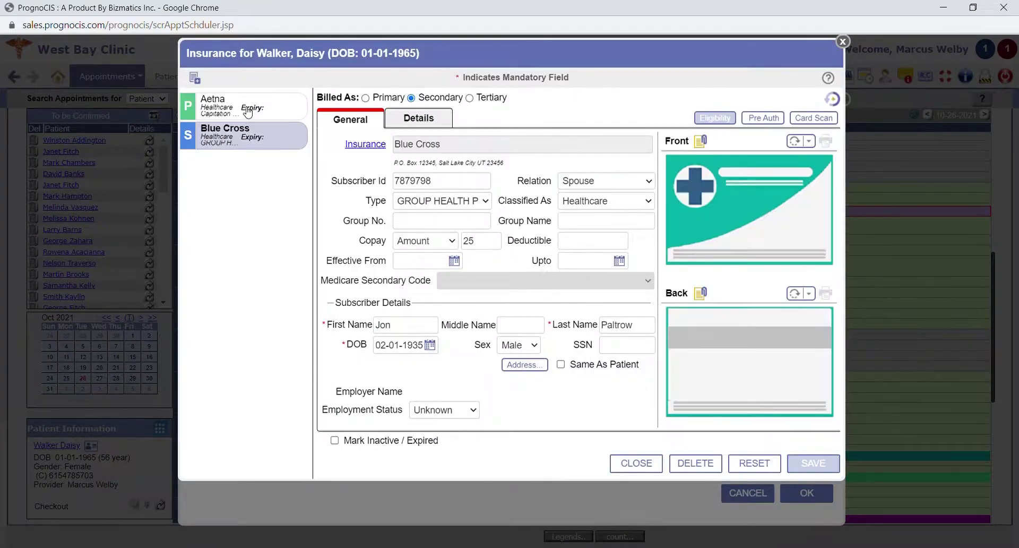
pyautogui.click(248, 112)
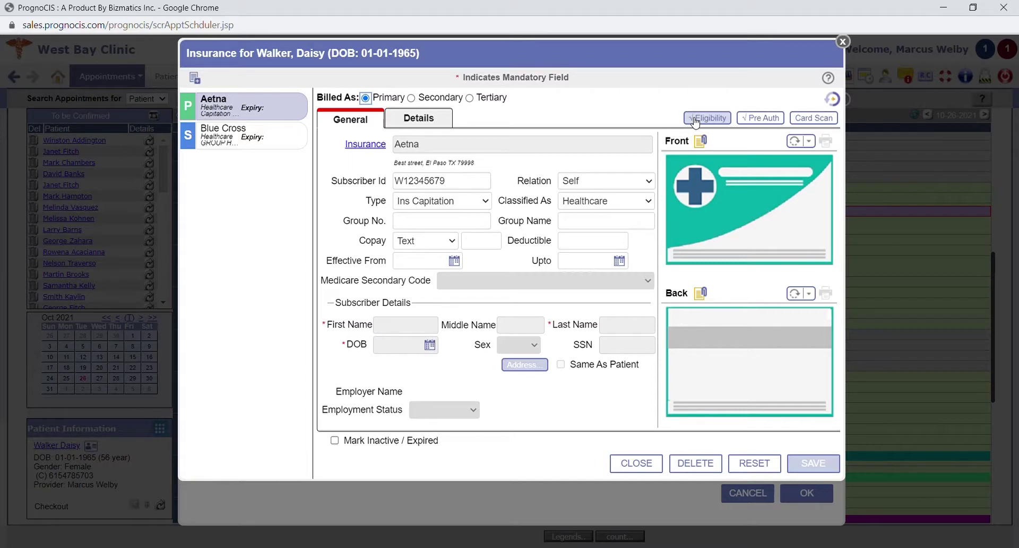
pyautogui.click(843, 42)
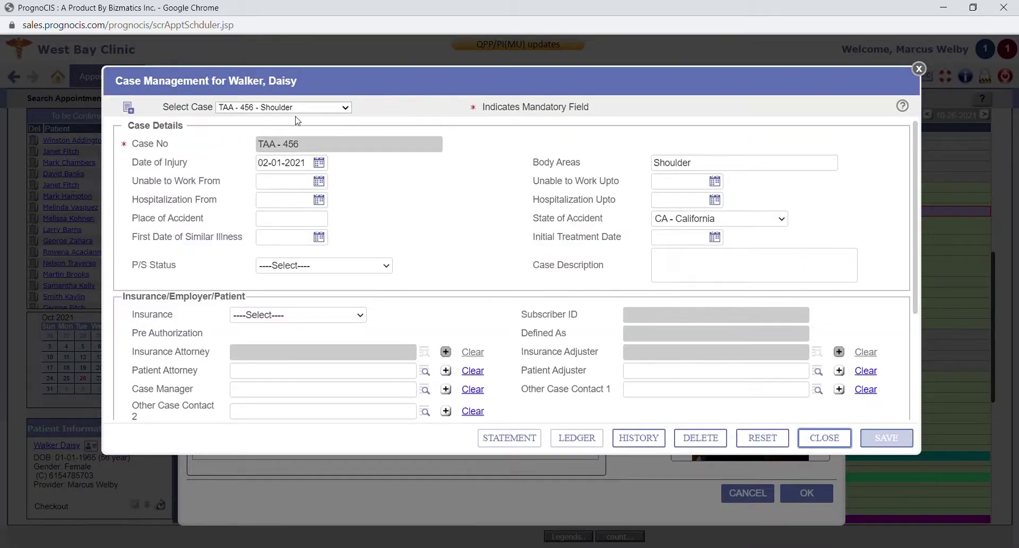
# Review the Neck, Low Back case and its Aetna insurance in case management
pyautogui.click(299, 113)
pyautogui.click(281, 133)
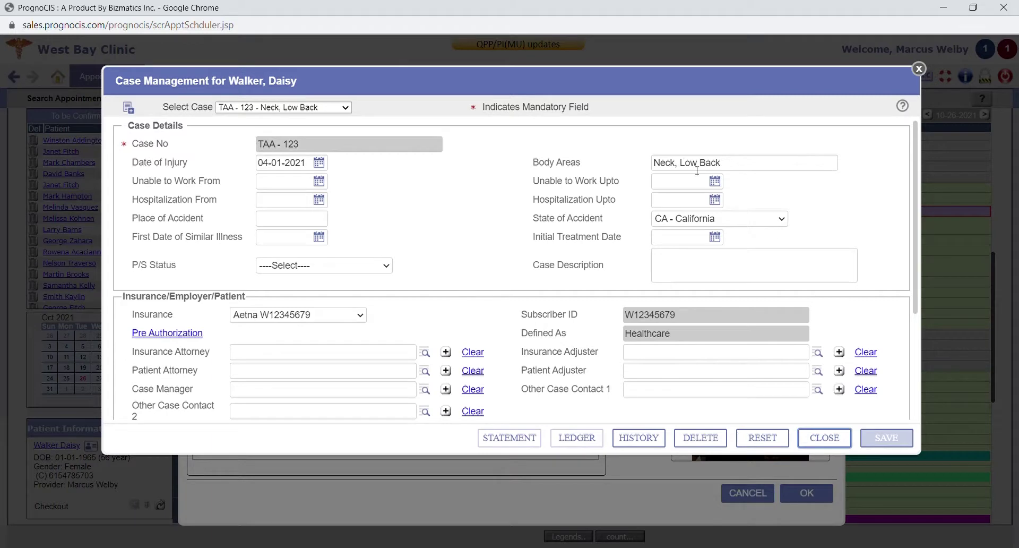
pyautogui.scroll(-3, 417, 182)
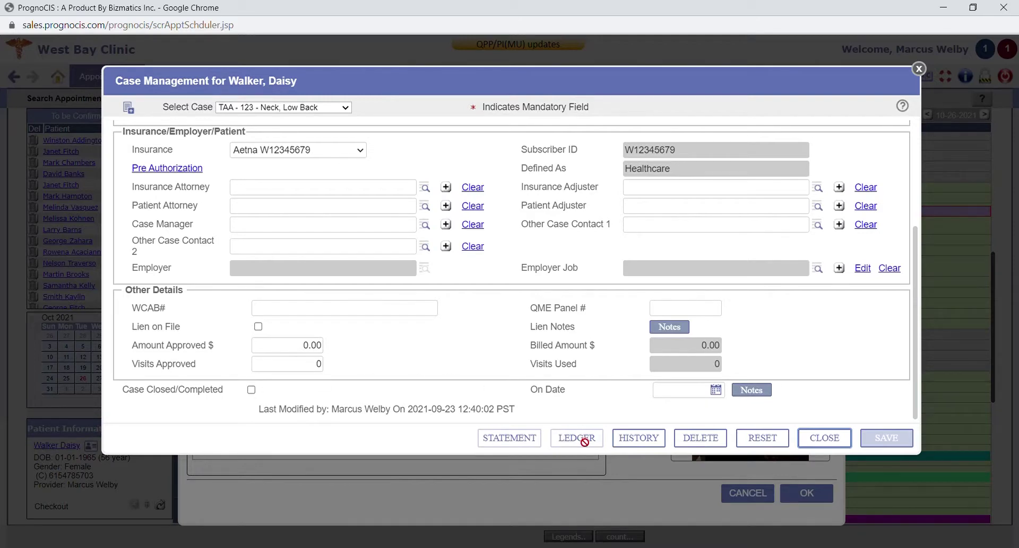
pyautogui.scroll(5, 469, 357)
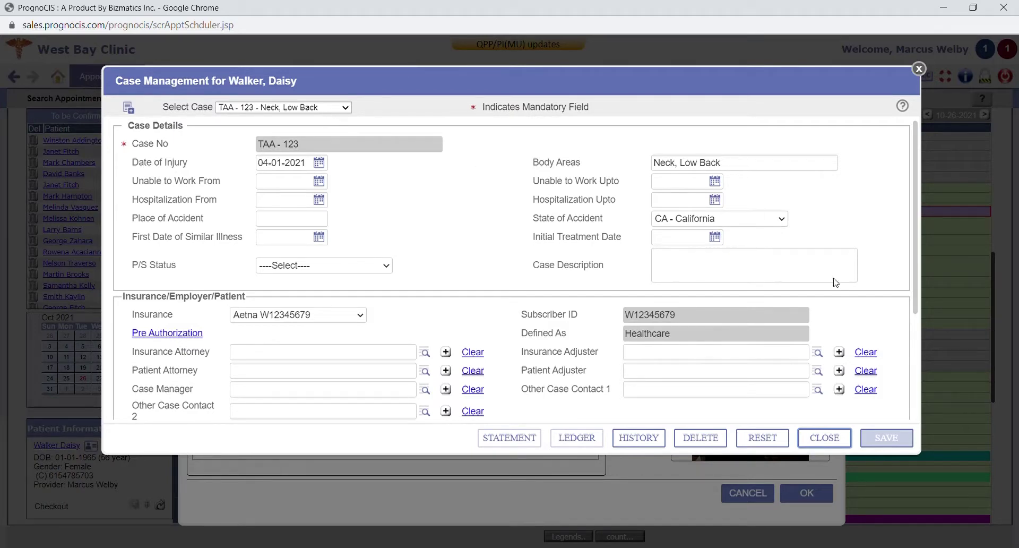
pyautogui.click(829, 441)
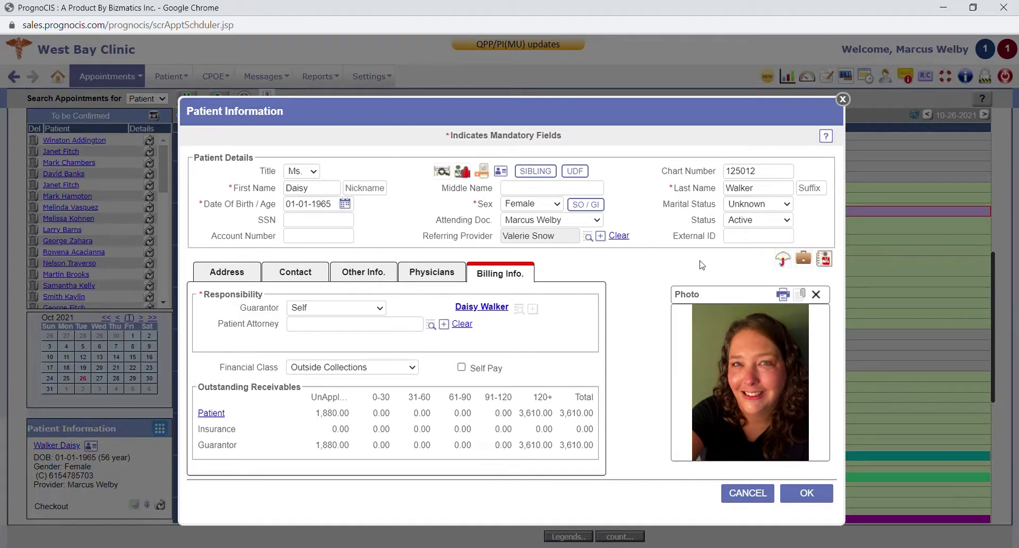
# Cancel out of the patient record to return to the Tue Oct 26 schedule
pyautogui.click(765, 493)
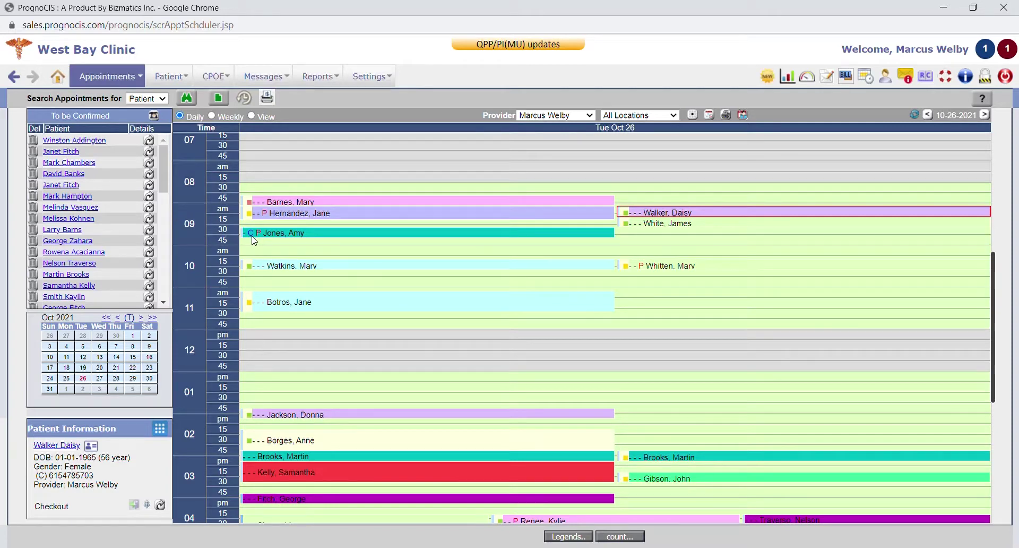
pyautogui.click(158, 117)
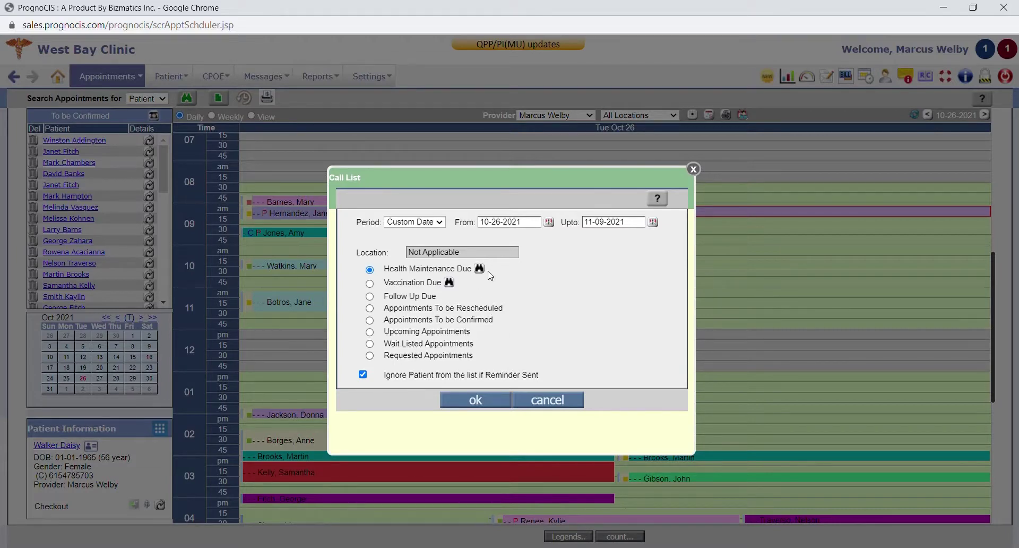
pyautogui.click(541, 399)
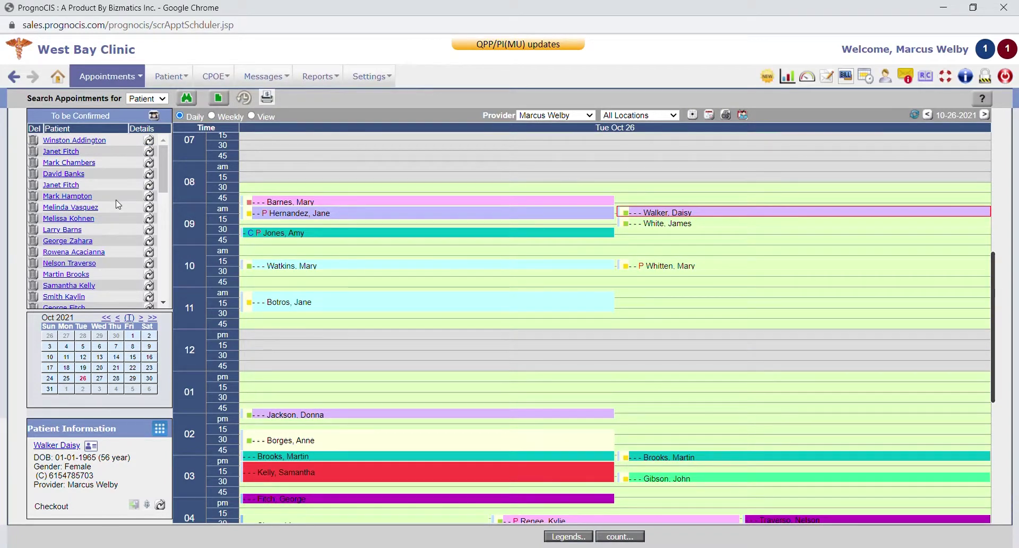
# Start a new Letters-Out correspondence for the patient, addressed to her referring provider
pyautogui.scroll(-1, 391, 252)
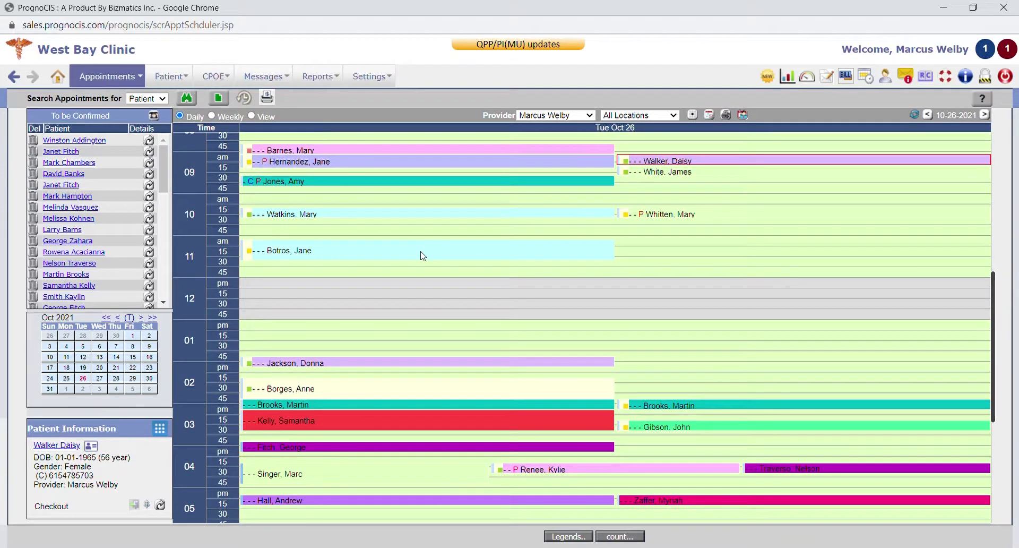
pyautogui.scroll(1, 423, 256)
pyautogui.scroll(-1, 423, 256)
pyautogui.moveTo(134, 79)
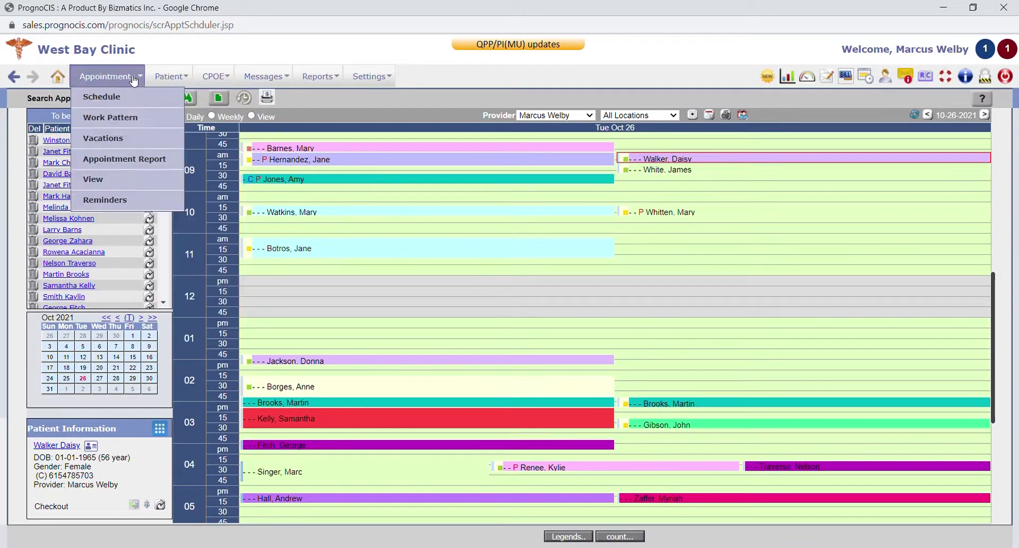
pyautogui.moveTo(167, 76)
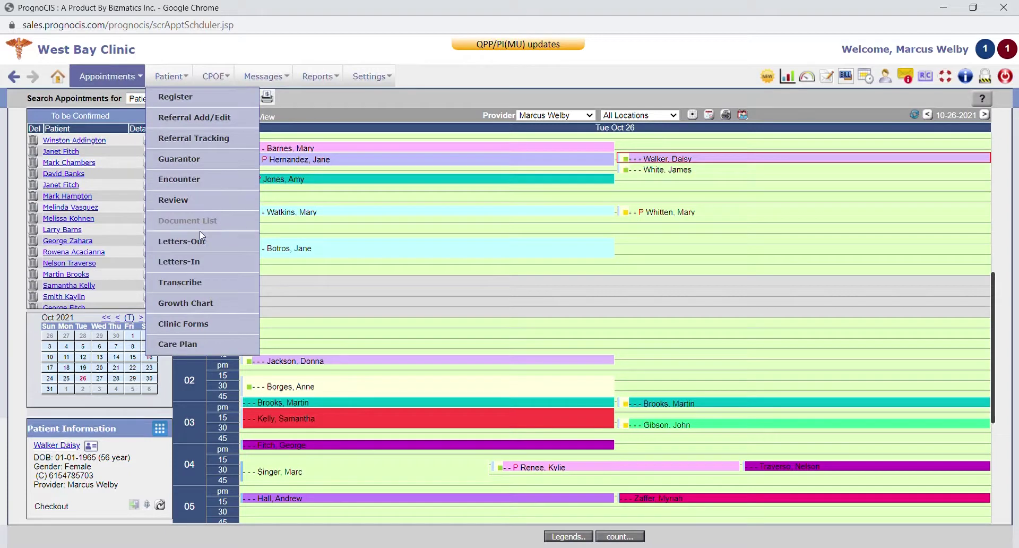
pyautogui.click(202, 245)
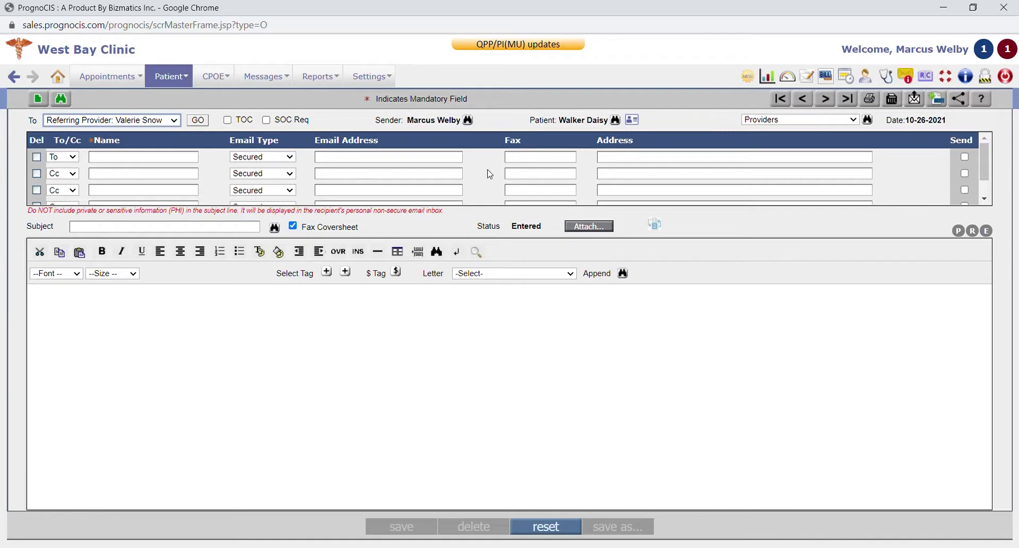
# Fill the first recipient row with the referring provider's details and enter a new fax number
pyautogui.click(197, 120)
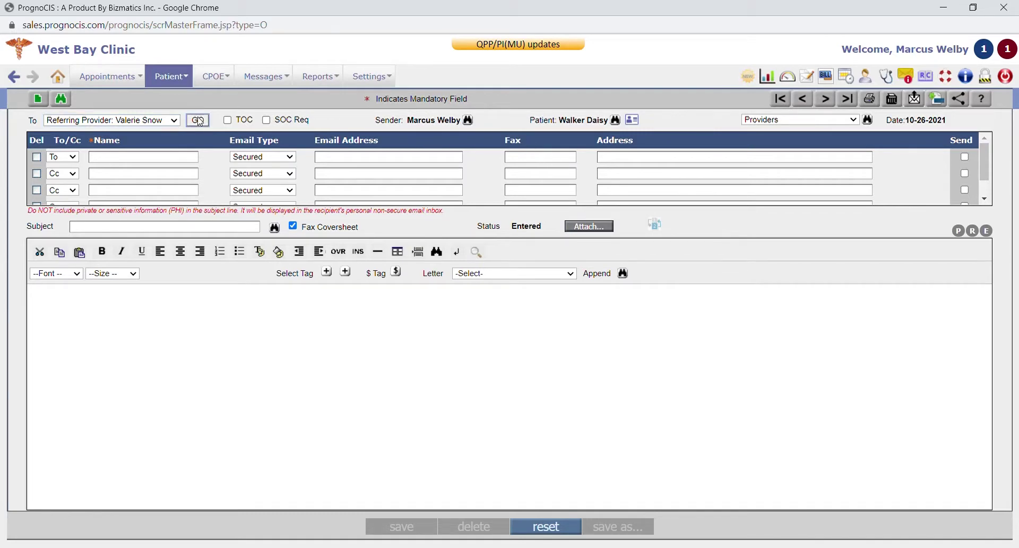
pyautogui.click(568, 157)
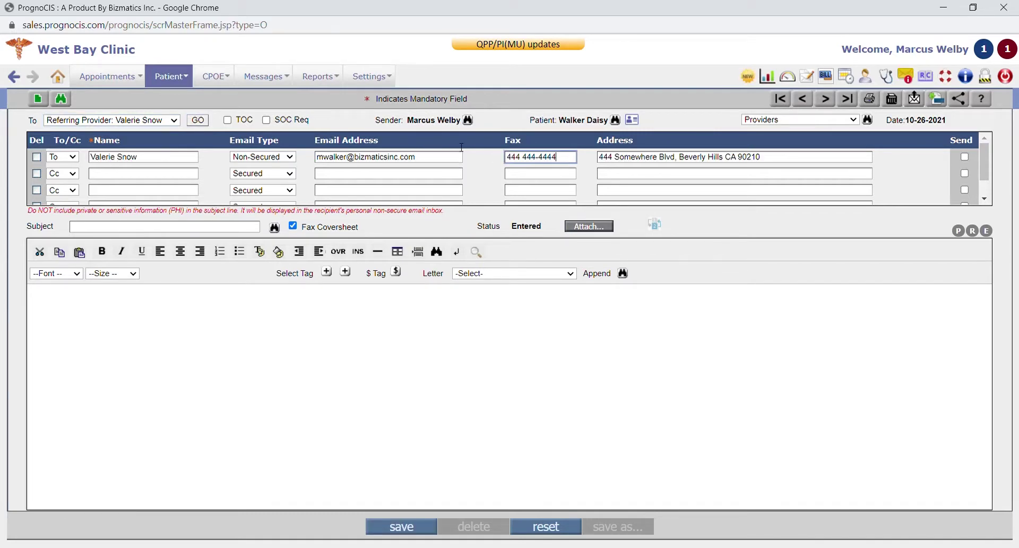
pyautogui.hotkey('ctrl', 'a')
pyautogui.click(515, 276)
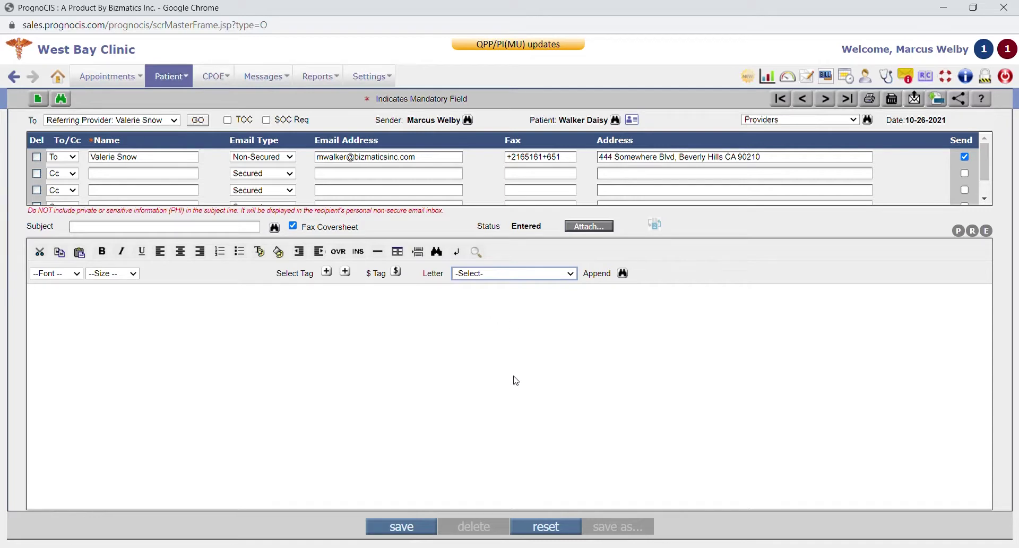
# Apply the LET - Blank Letter template, add placeholder body text, and list the patient's attachable documents
pyautogui.press('Down')
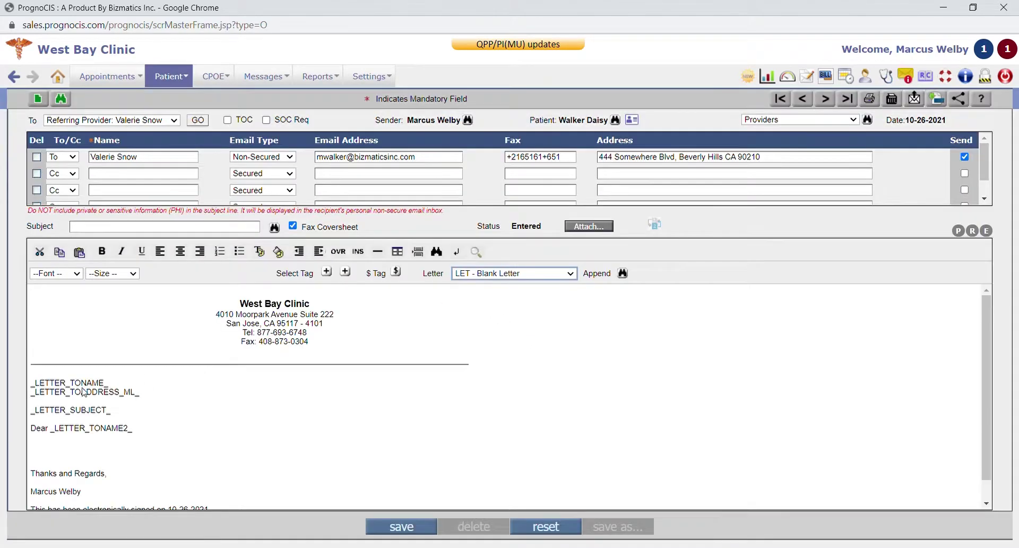
pyautogui.click(43, 450)
pyautogui.write('wtqwrterygre43yg')
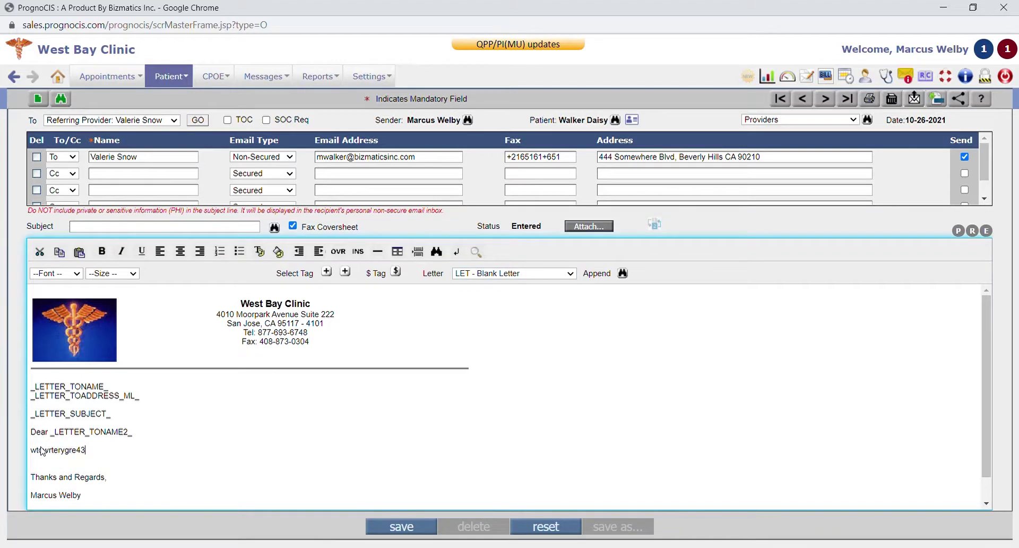
pyautogui.click(602, 228)
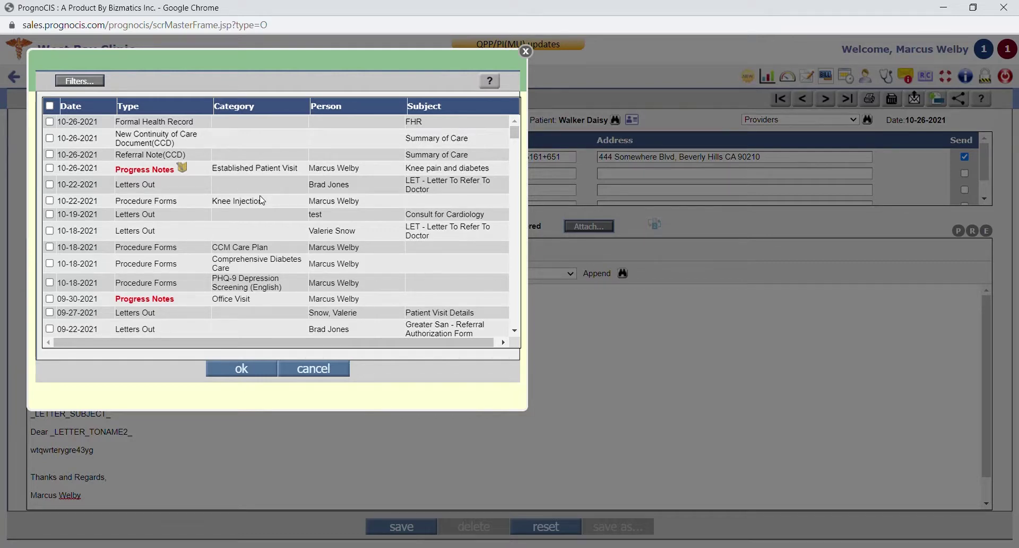
# Check the 10-26-2021 Progress Notes document for attachment to the letter
pyautogui.click(50, 168)
pyautogui.click(96, 82)
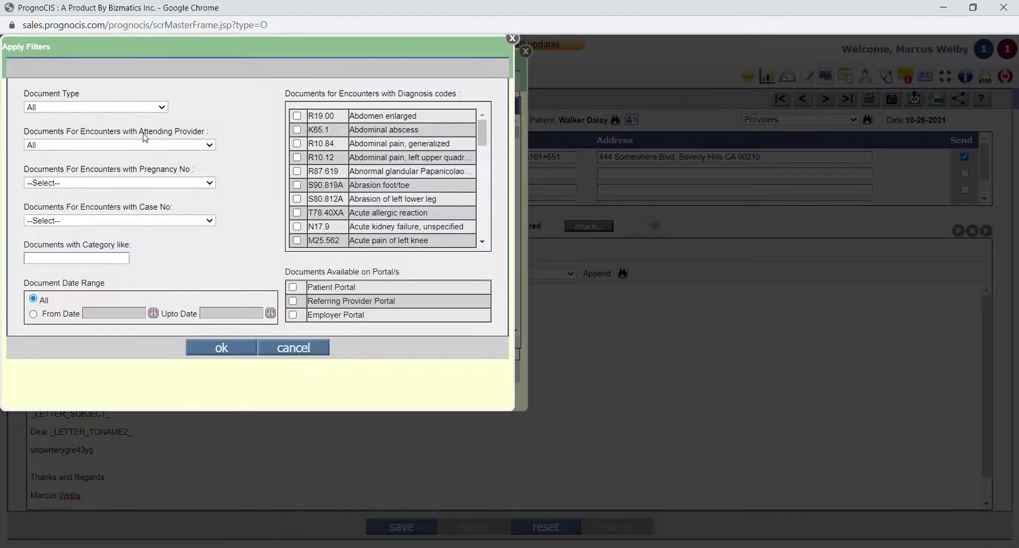
# Filter the document list to dates 10-01-2020 through 10-26-2021
pyautogui.click(33, 313)
pyautogui.click(153, 313)
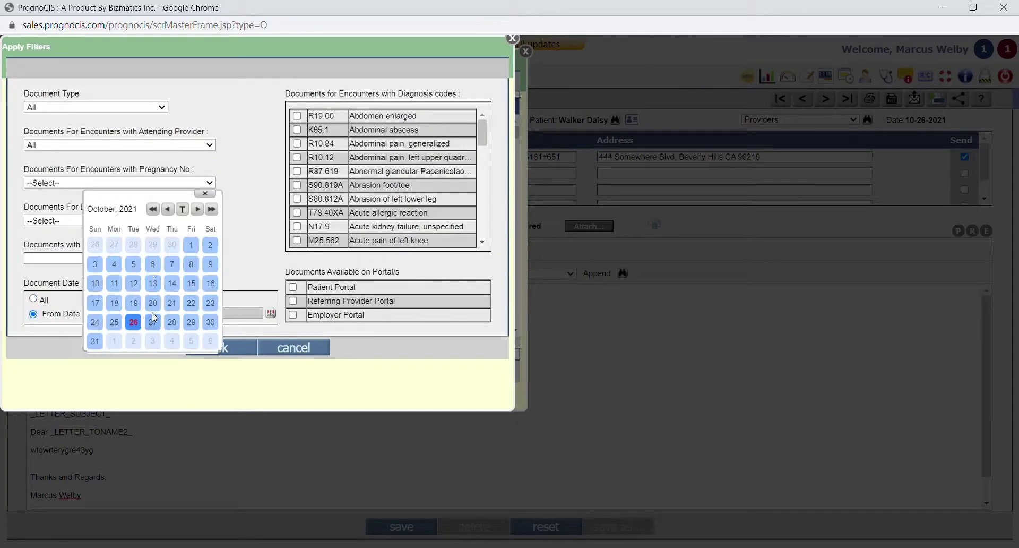
pyautogui.click(153, 210)
pyautogui.click(168, 247)
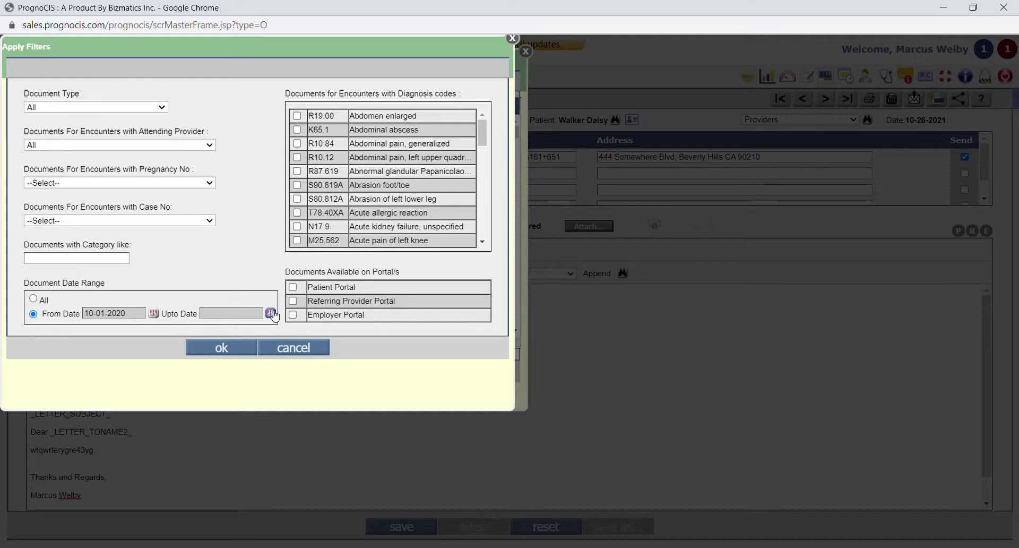
pyautogui.click(271, 314)
pyautogui.click(250, 322)
pyautogui.click(104, 221)
pyautogui.click(237, 225)
pyautogui.click(221, 348)
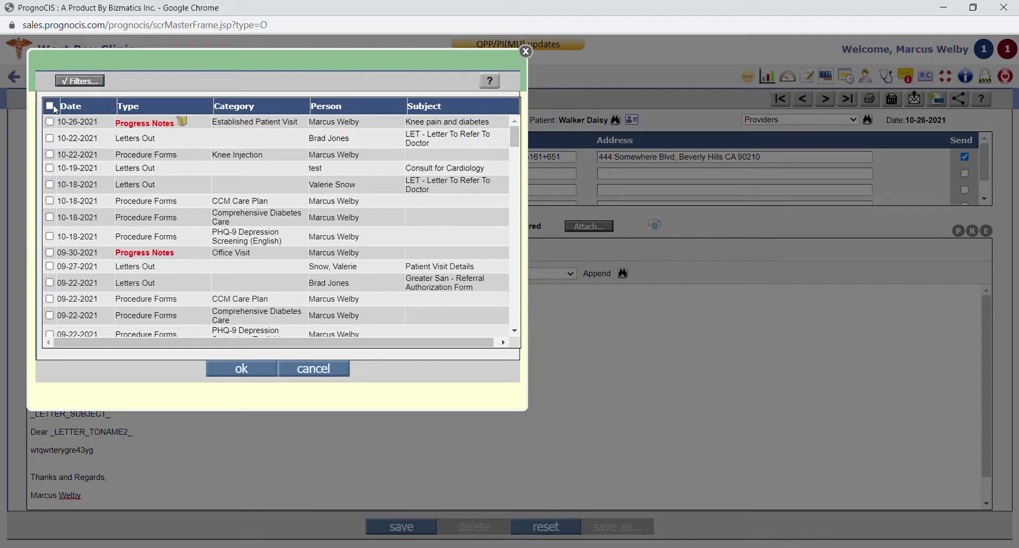
# Select all filtered documents, then cancel the list without attaching anything
pyautogui.click(50, 106)
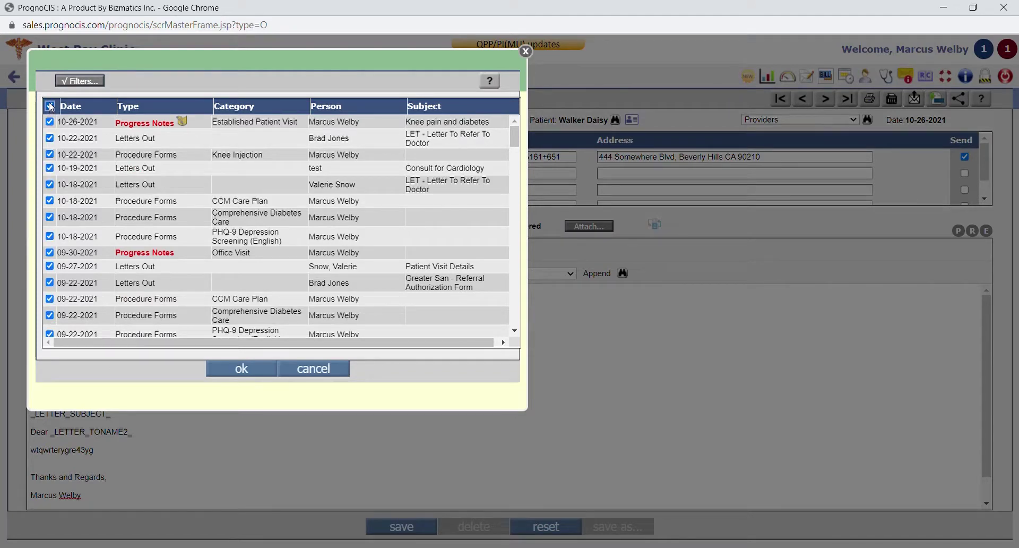
pyautogui.click(317, 370)
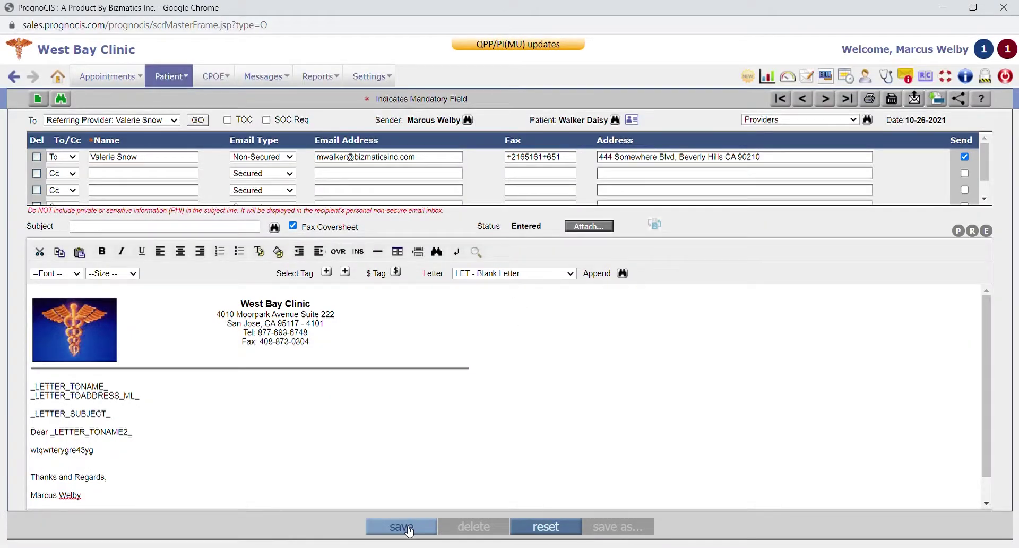
pyautogui.scroll(-1, 325, 405)
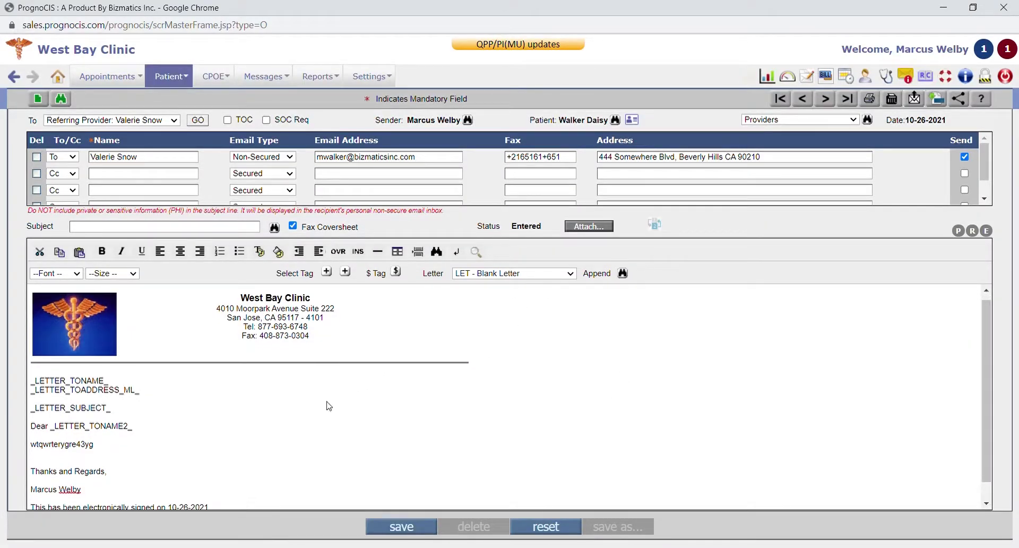
# Save and send the referral letter, dismissing the portal-sharing choices without sharing
pyautogui.click(427, 531)
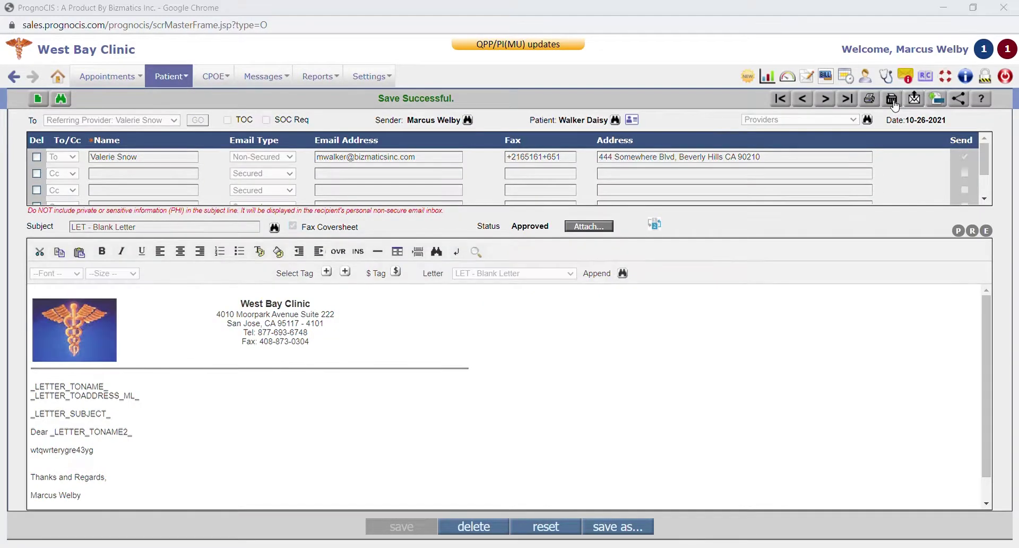
pyautogui.click(894, 103)
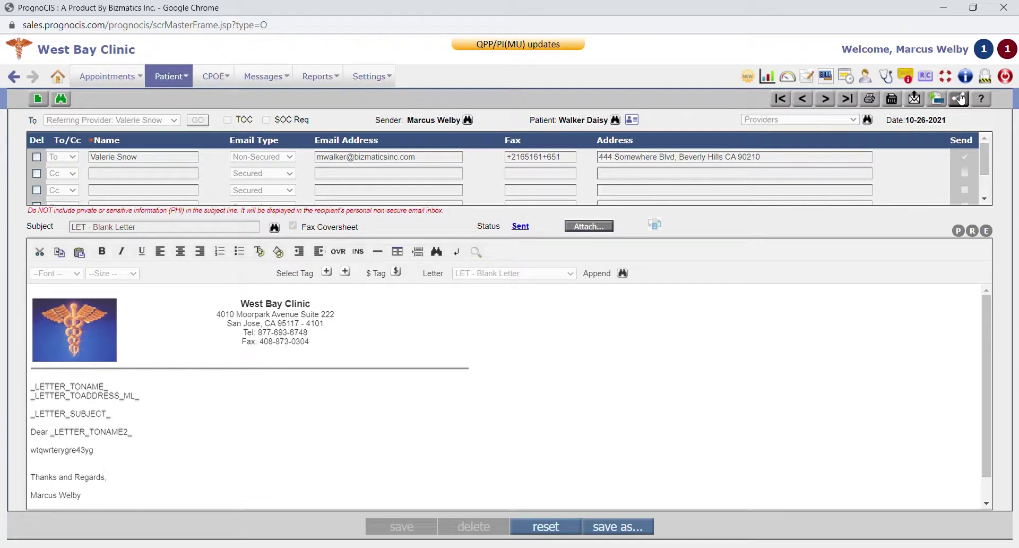
pyautogui.click(962, 98)
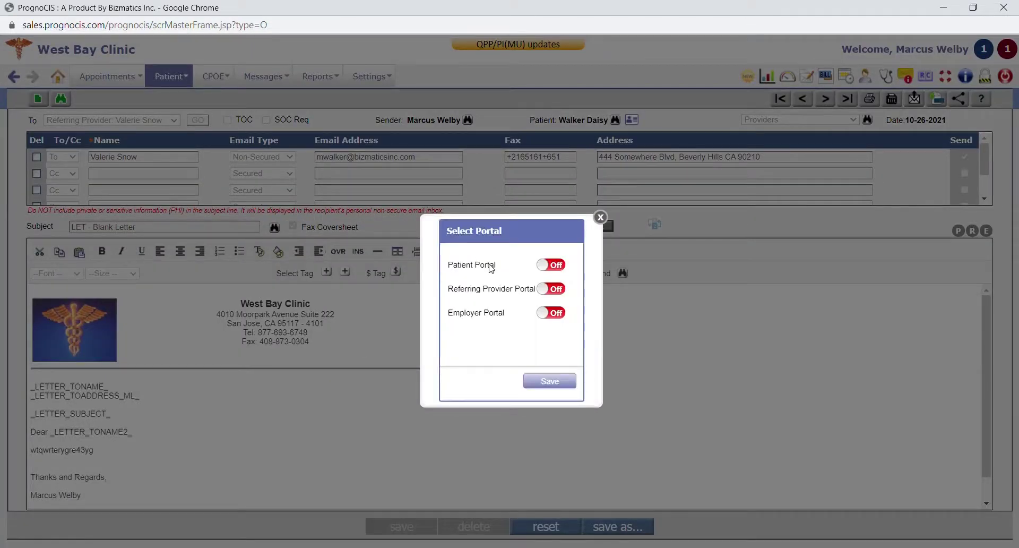
pyautogui.click(601, 217)
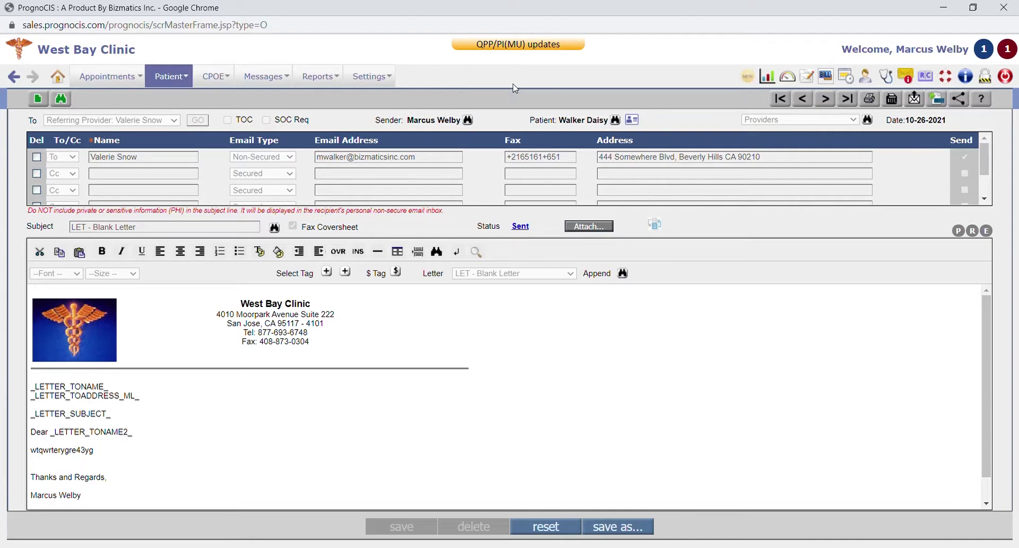
# Open the Attach Center from Messages and switch to the fax folder
pyautogui.click(264, 76)
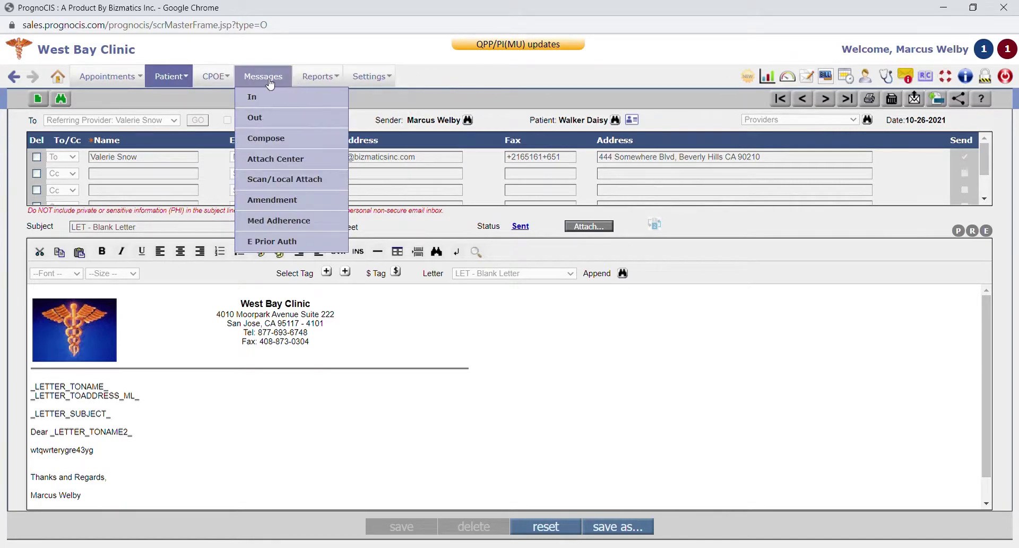
pyautogui.click(281, 158)
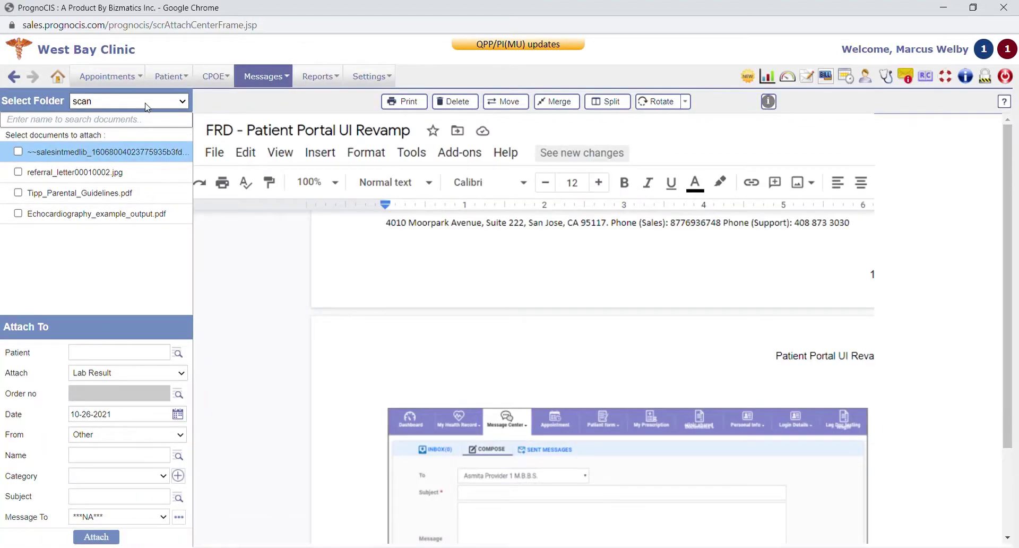
pyautogui.click(147, 107)
pyautogui.click(123, 131)
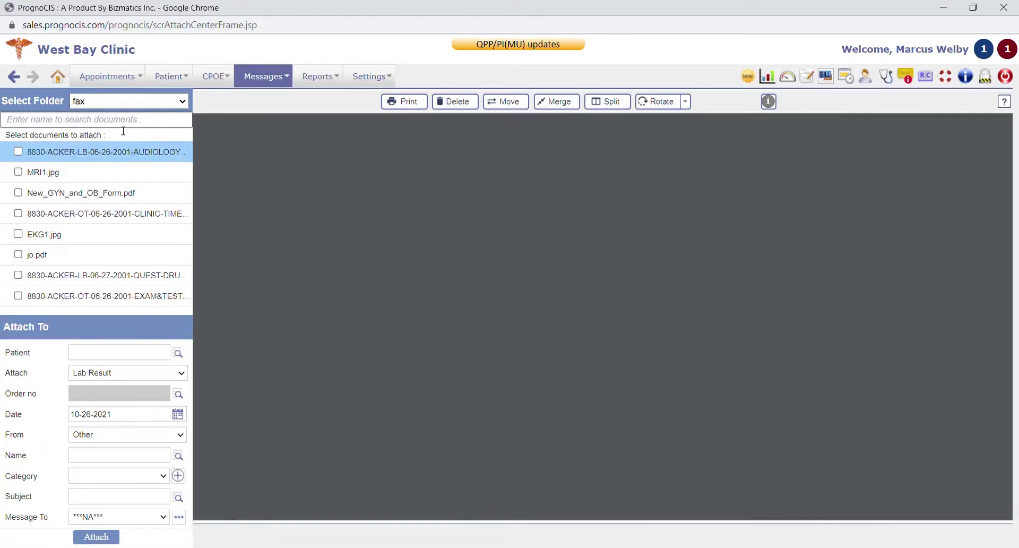
# Preview MRI1.jpg, New_GYN_and_OB_Form.pdf, the time card, EKG1.jpg and the audiology fax
pyautogui.click(107, 173)
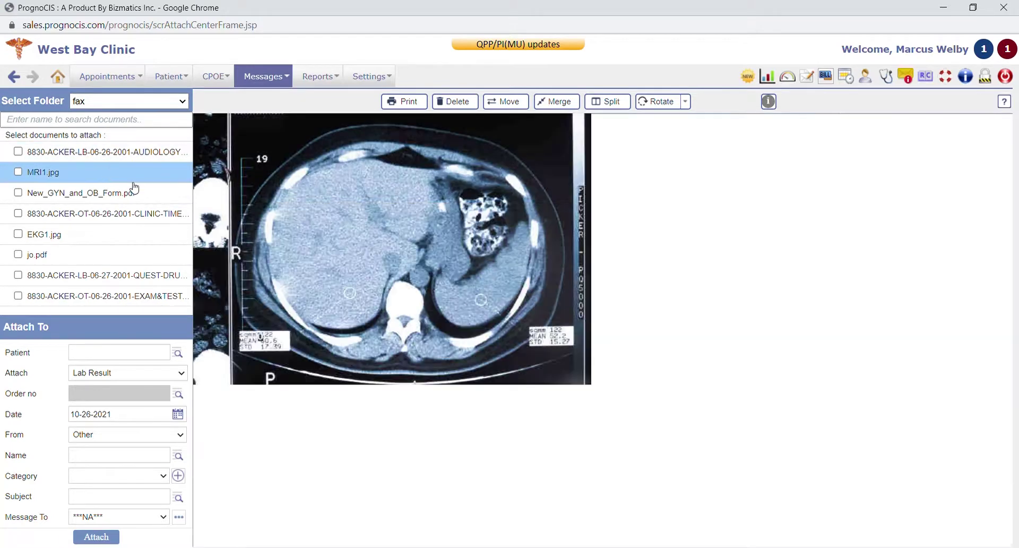
pyautogui.click(123, 197)
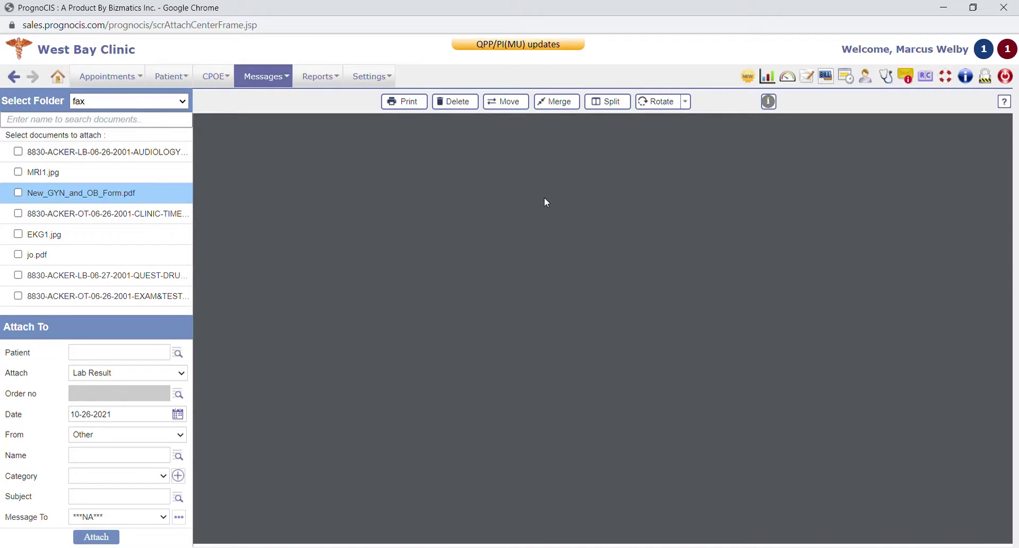
pyautogui.click(121, 216)
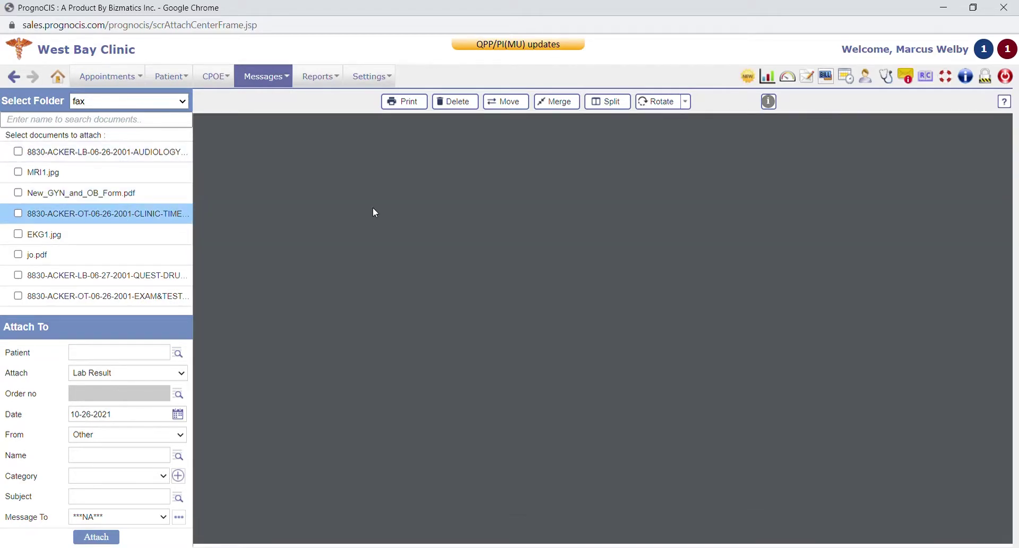
pyautogui.scroll(-3, 406, 428)
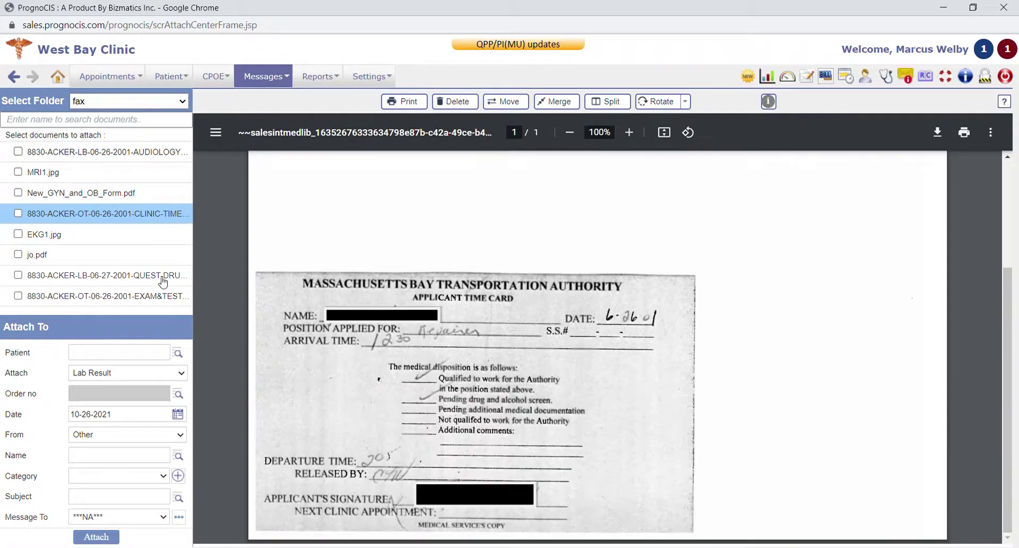
pyautogui.click(110, 239)
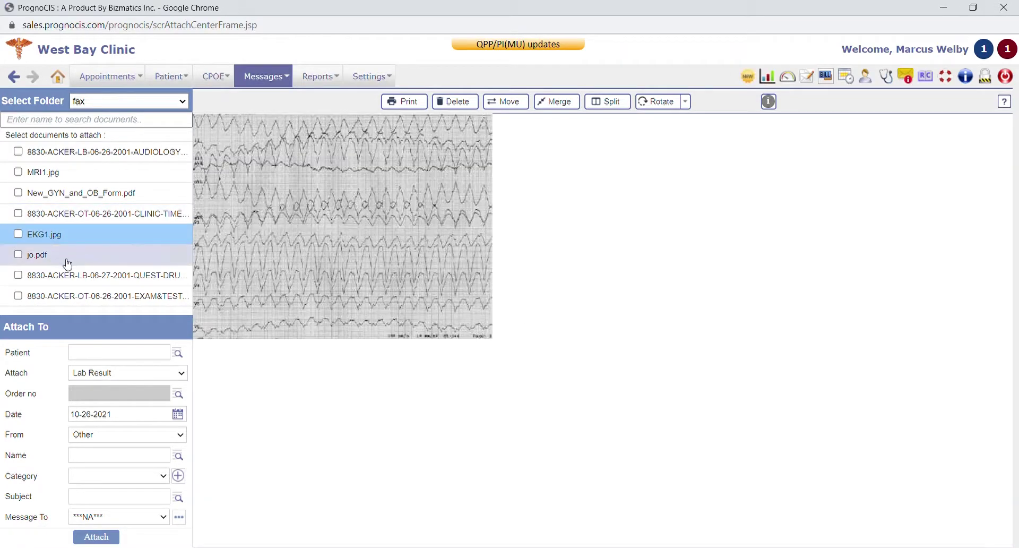
pyautogui.click(75, 153)
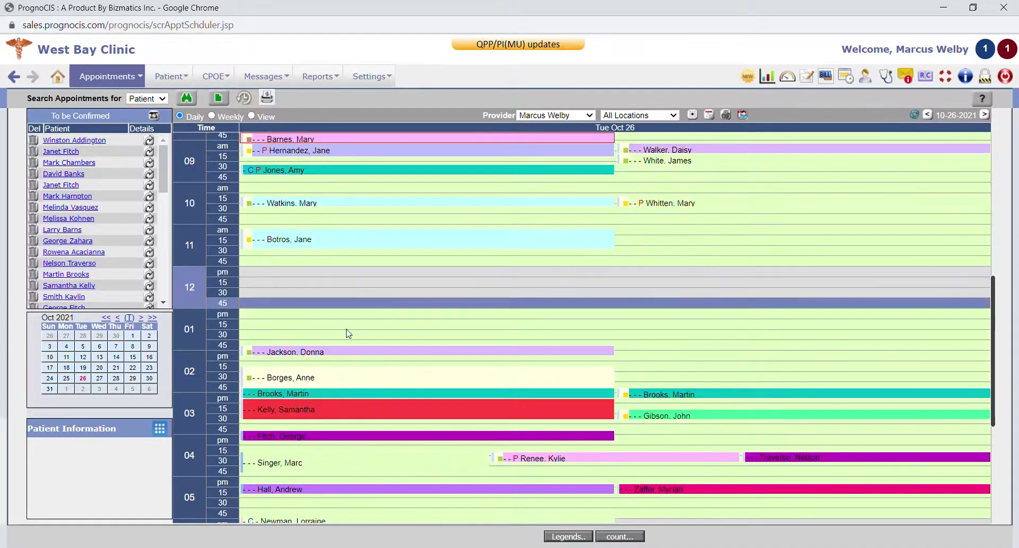
# Open the checkout copay form for the 9 am appointment's patient, showing Aetna insurance
pyautogui.scroll(1, 307, 438)
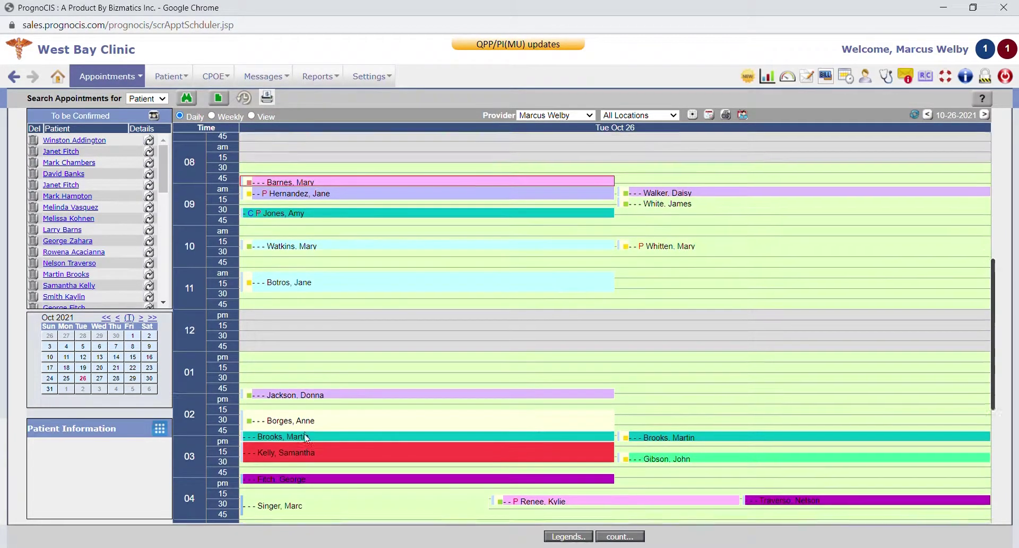
pyautogui.click(653, 195)
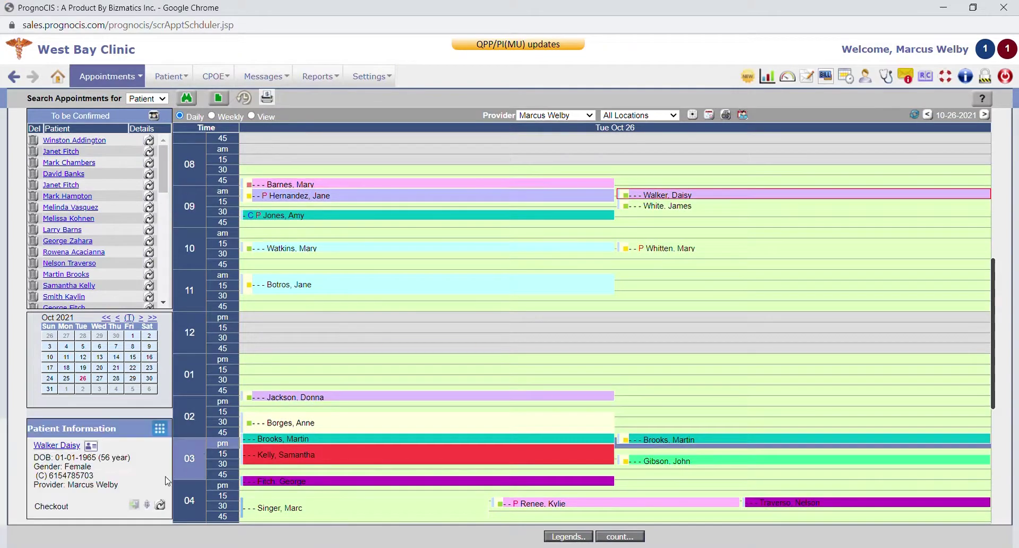
pyautogui.click(147, 504)
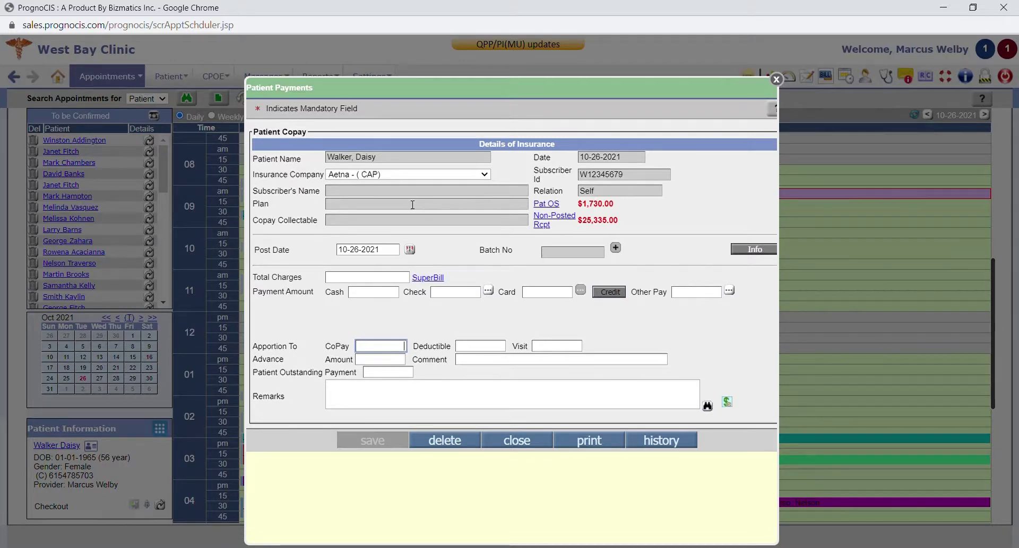
pyautogui.click(387, 293)
# Enter Cash 150, CoPay 25 and Patient Outstanding Payment 125 on the copay form
pyautogui.write('150')
pyautogui.press('Tab')
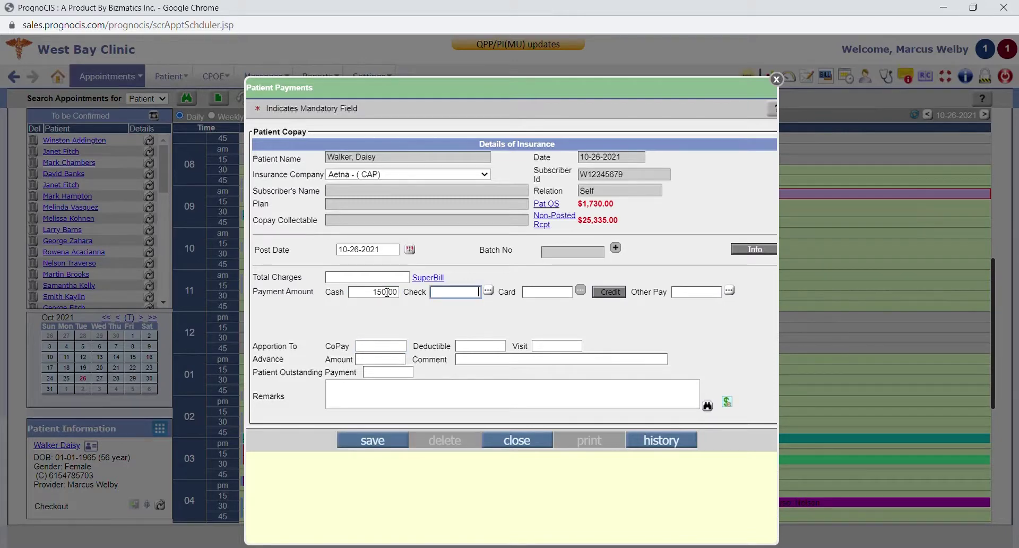
pyautogui.click(393, 349)
pyautogui.write('25')
pyautogui.press('Tab')
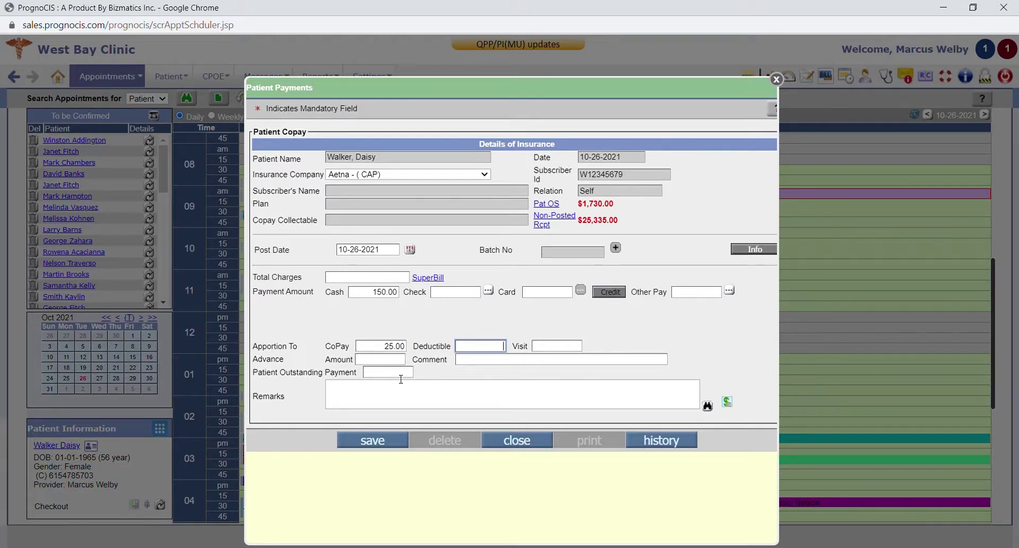
pyautogui.click(401, 377)
pyautogui.write('125')
pyautogui.press('Tab')
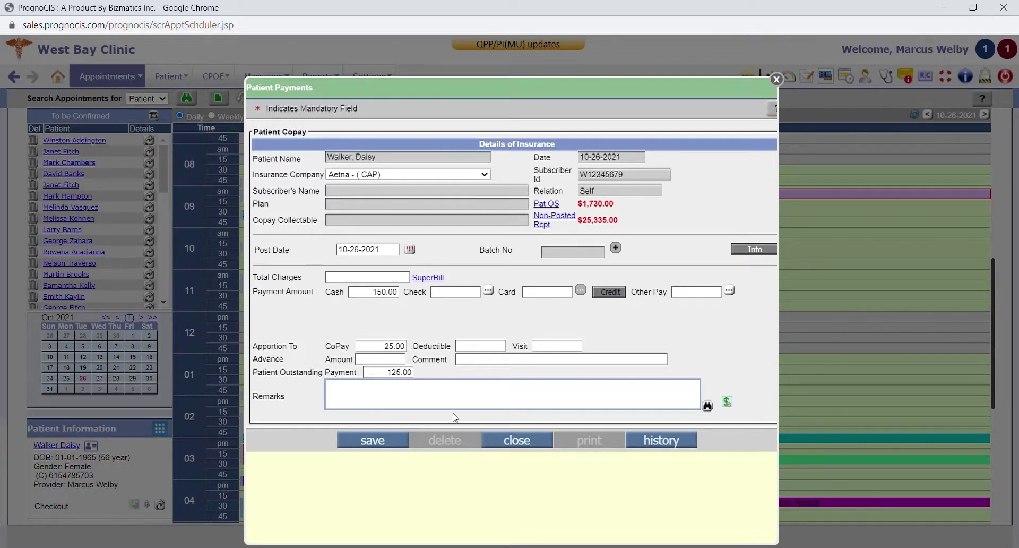
# Close the patient payment form and the billing notes without adding a note
pyautogui.click(537, 444)
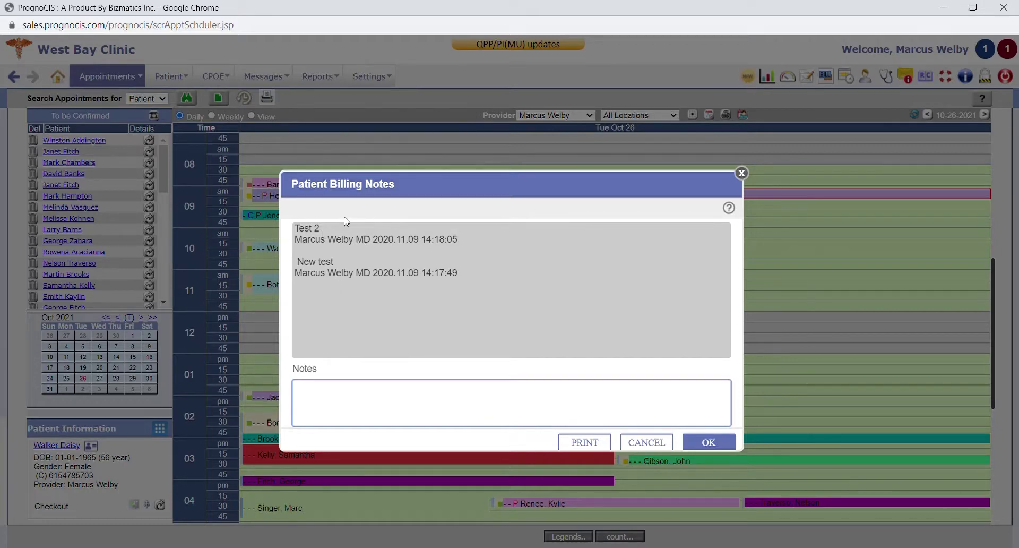
pyautogui.click(742, 175)
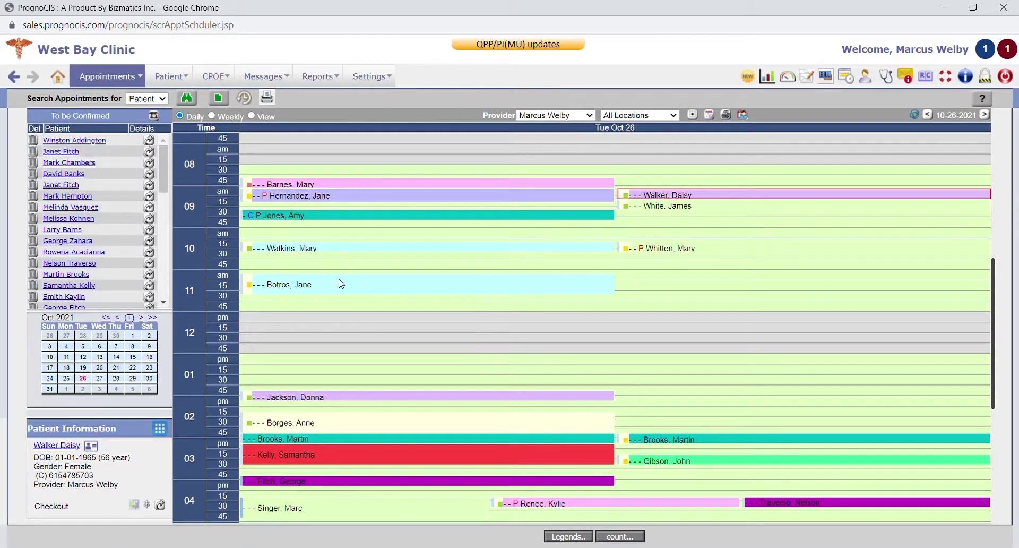